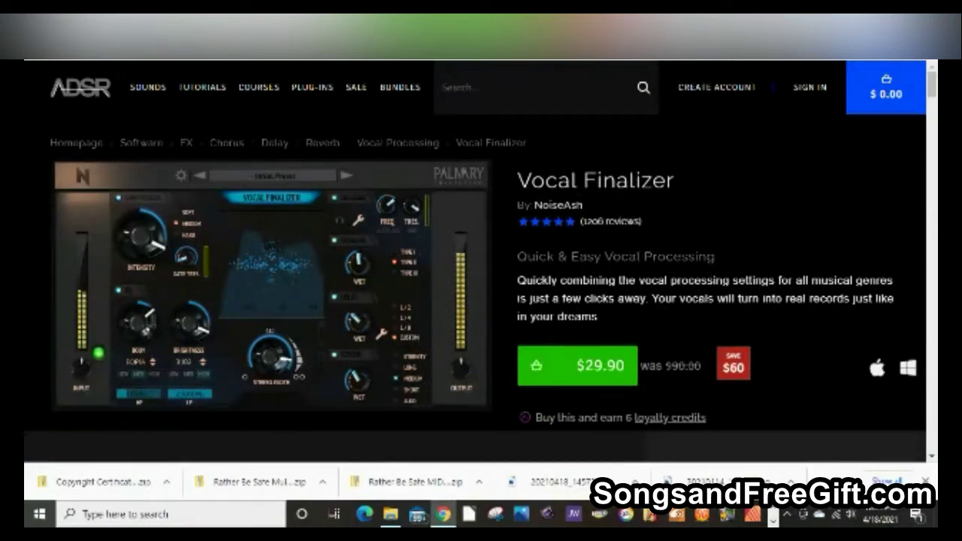
Examine the Vocal Finalizer product page on ADSR, including its price, features and product specifications
scroll(476, 271, down, 1)
scroll(475, 271, up, 1)
scroll(476, 299, down, 1)
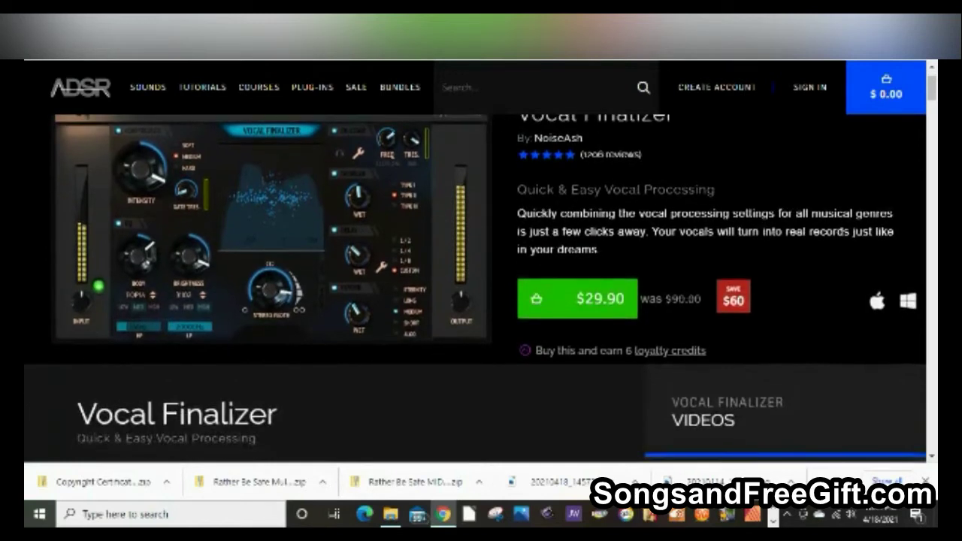
scroll(476, 298, up, 1)
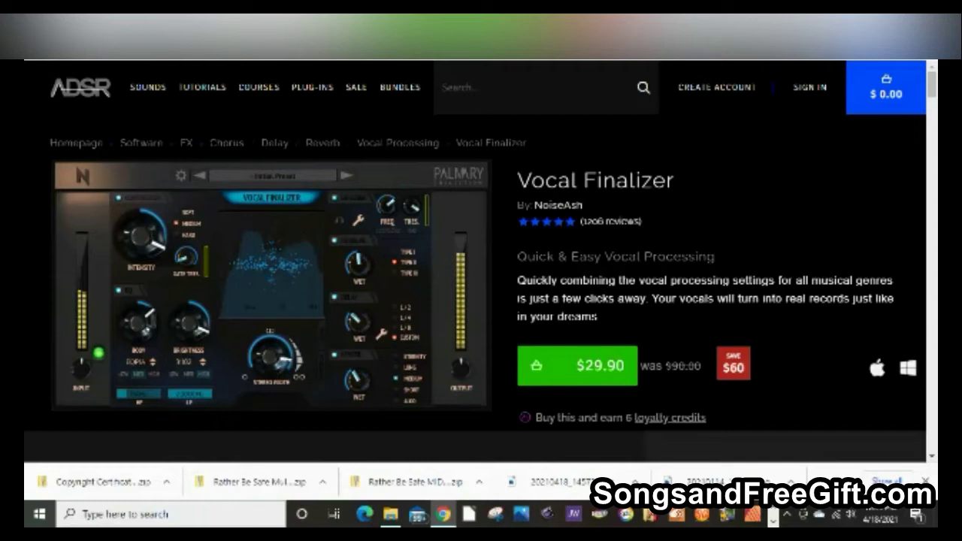
scroll(482, 263, down, 1)
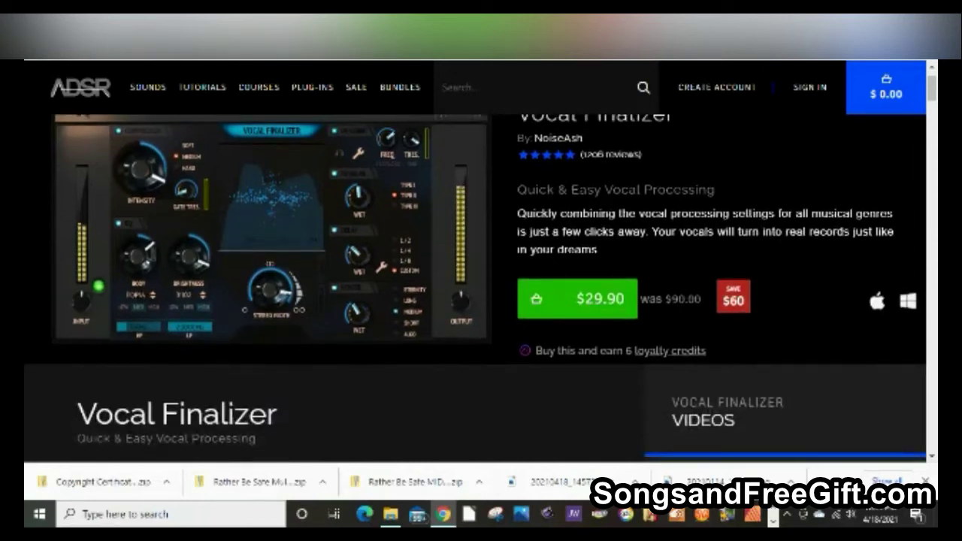
scroll(481, 263, up, 1)
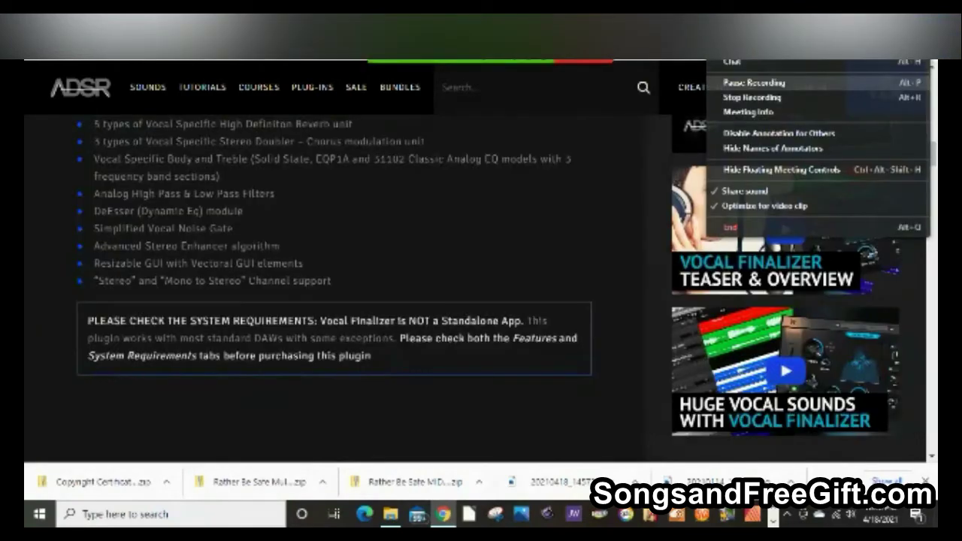
scroll(481, 286, up, 5)
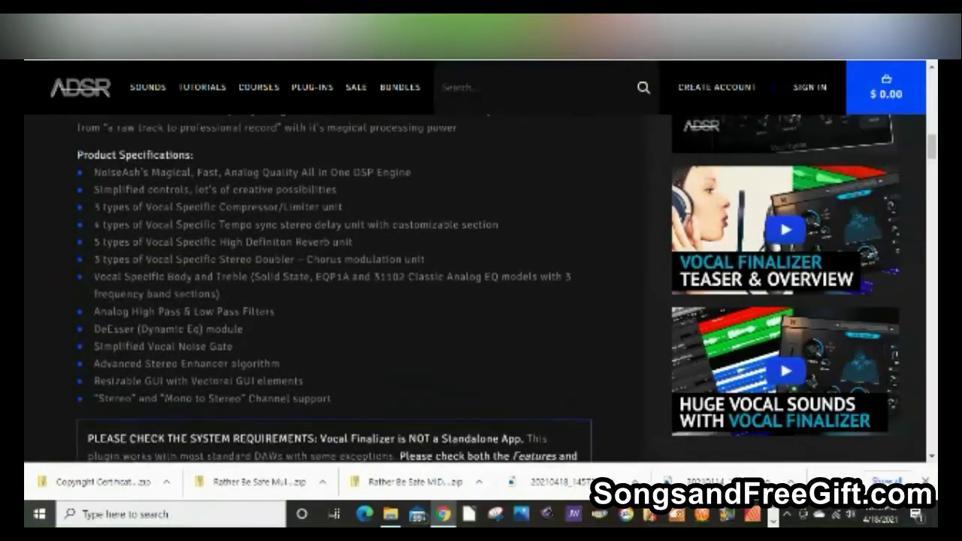
scroll(482, 286, up, 2)
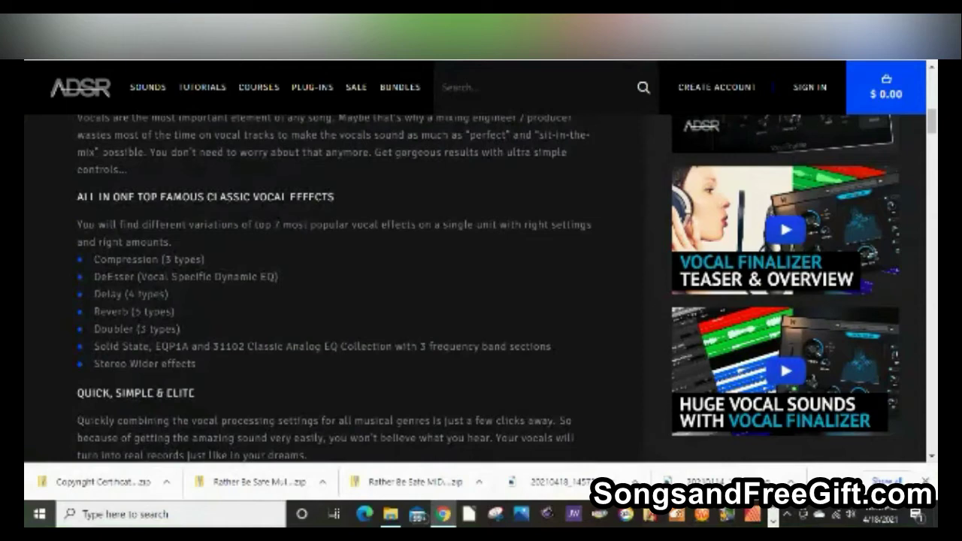
scroll(481, 286, up, 10)
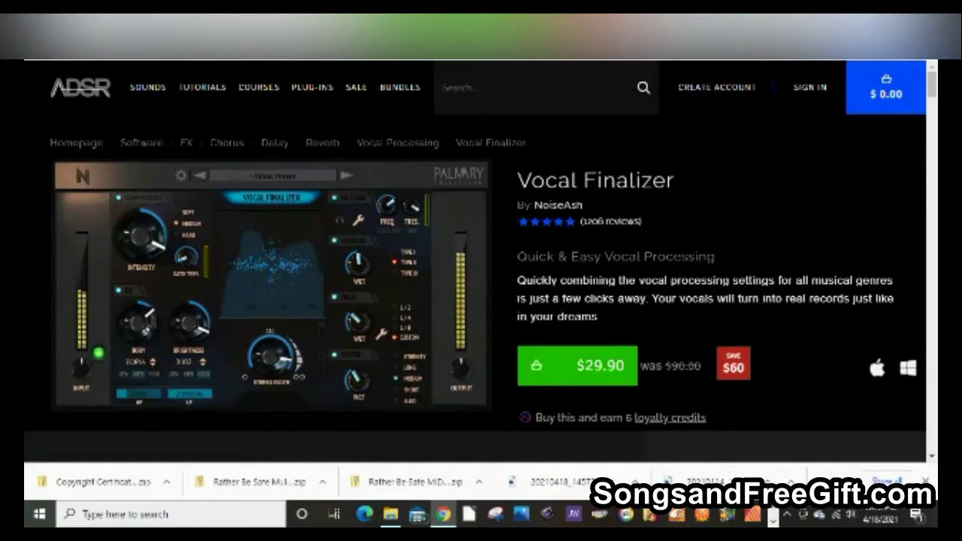
scroll(476, 289, down, 5)
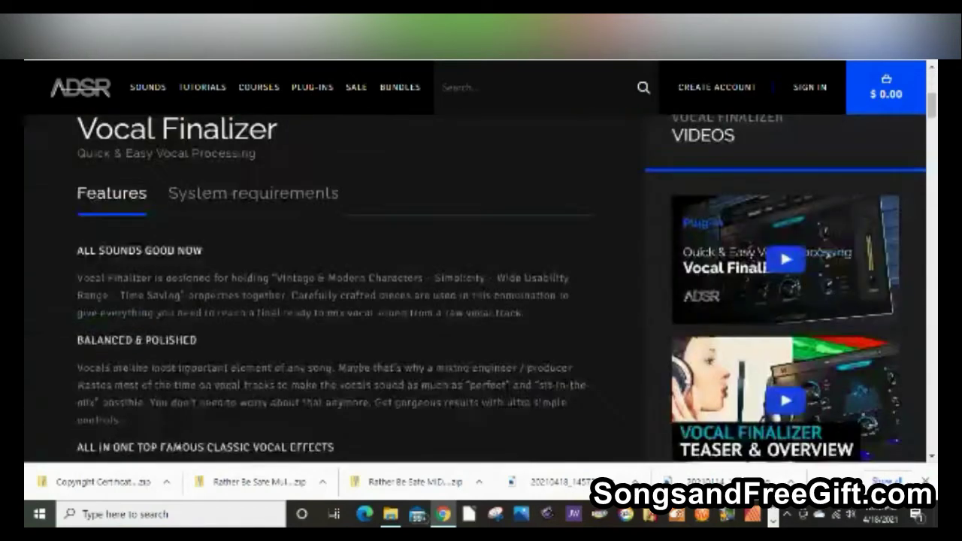
scroll(476, 290, up, 5)
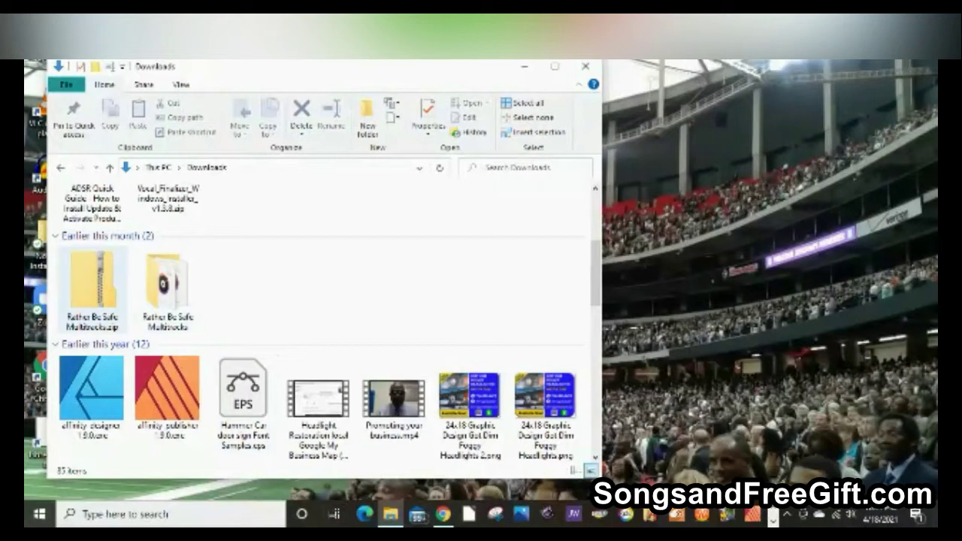
Open Vocal_Finalizer_Windows_Installer_v1.3.8.zip from Downloads and extract all its files to the suggested folder
scroll(90, 301, up, 2)
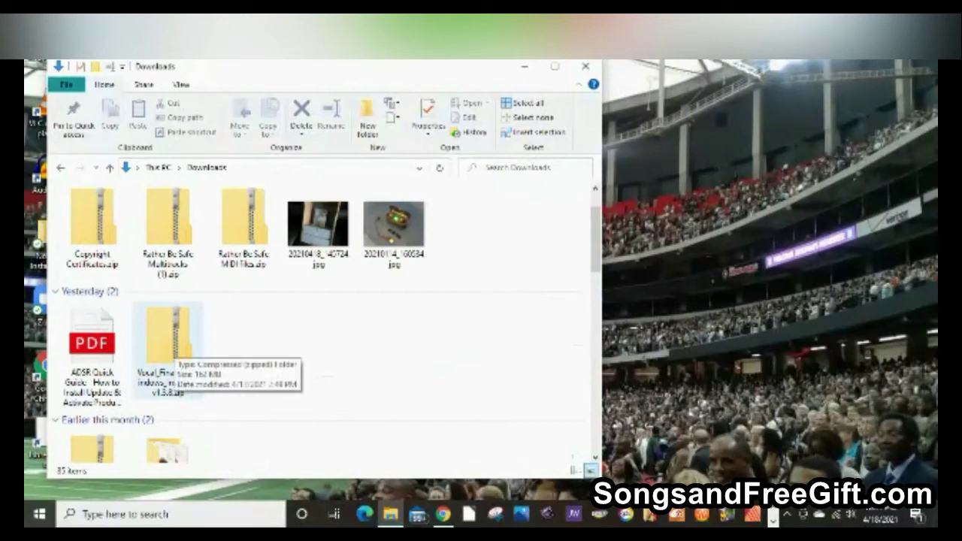
double_click(170, 349)
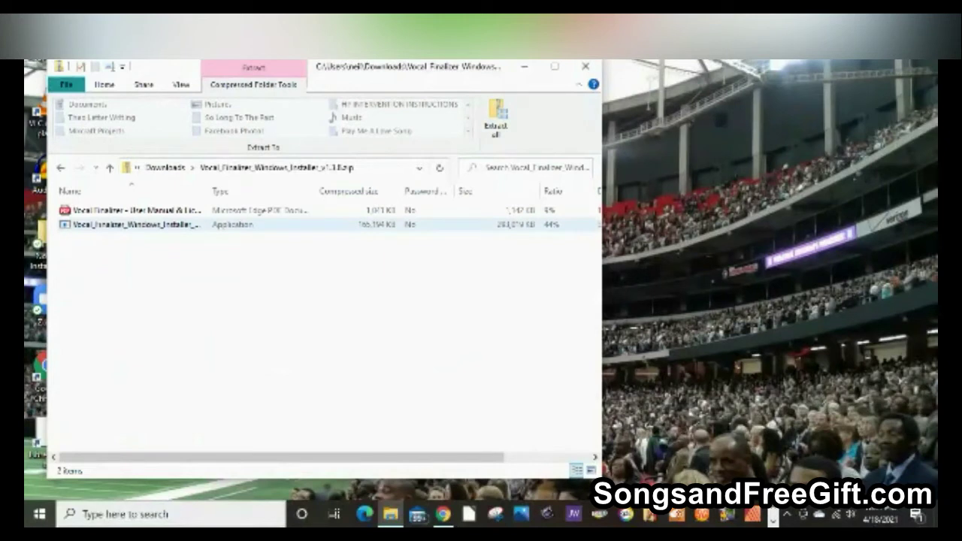
double_click(136, 225)
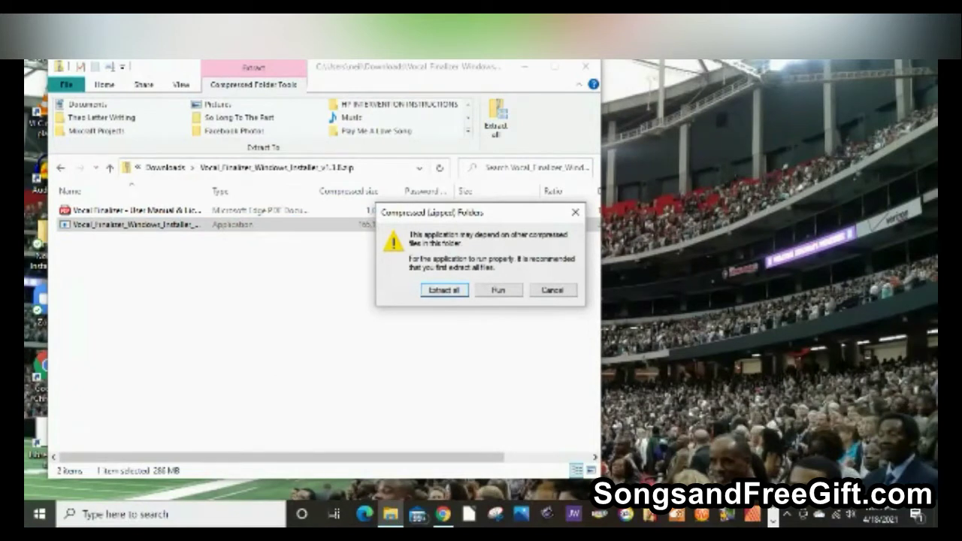
key(Return)
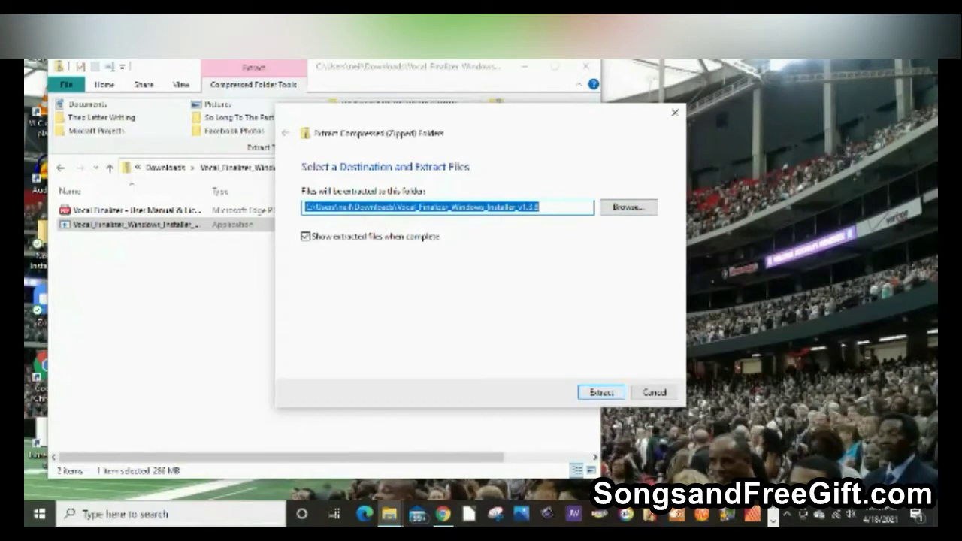
key(Return)
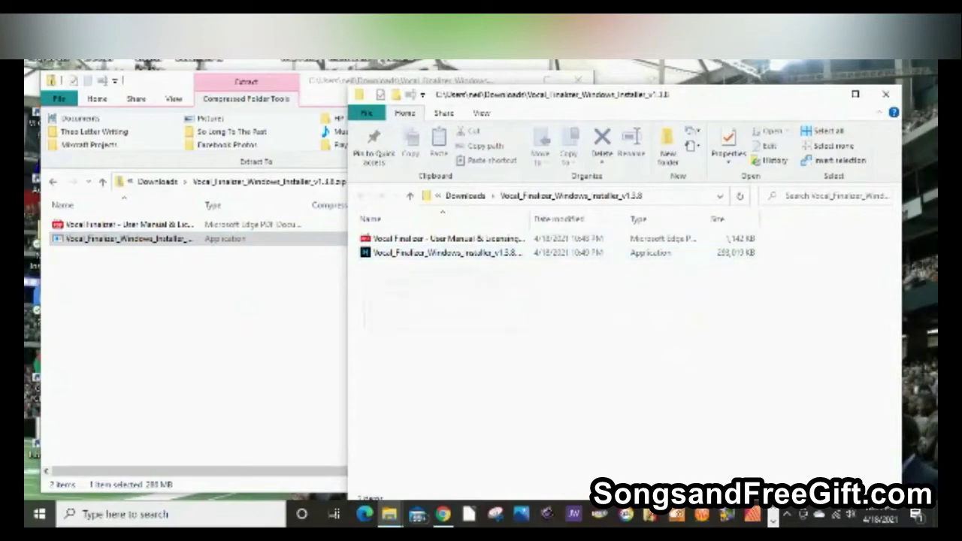
Close the zip archive's window and move the extracted folder's window nearer the middle of the desktop
click(519, 78)
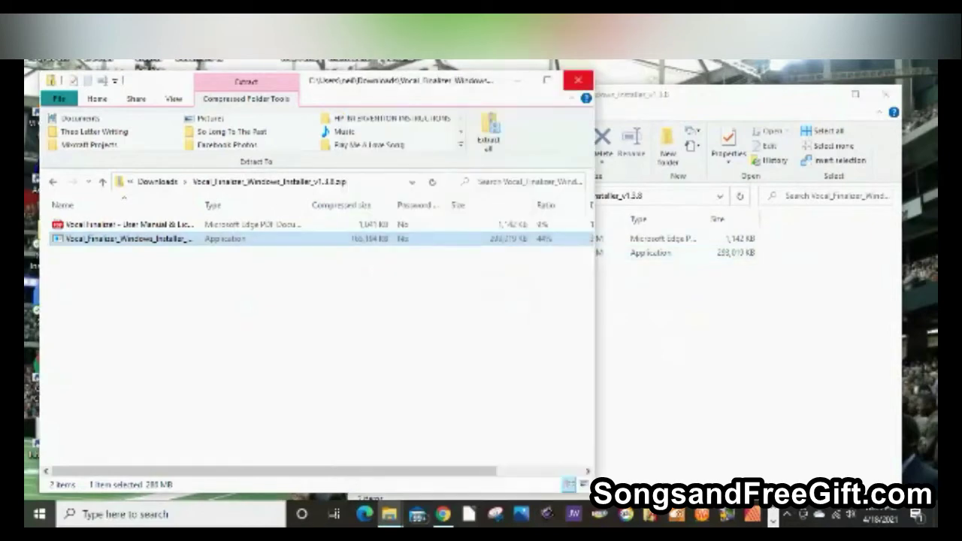
click(578, 80)
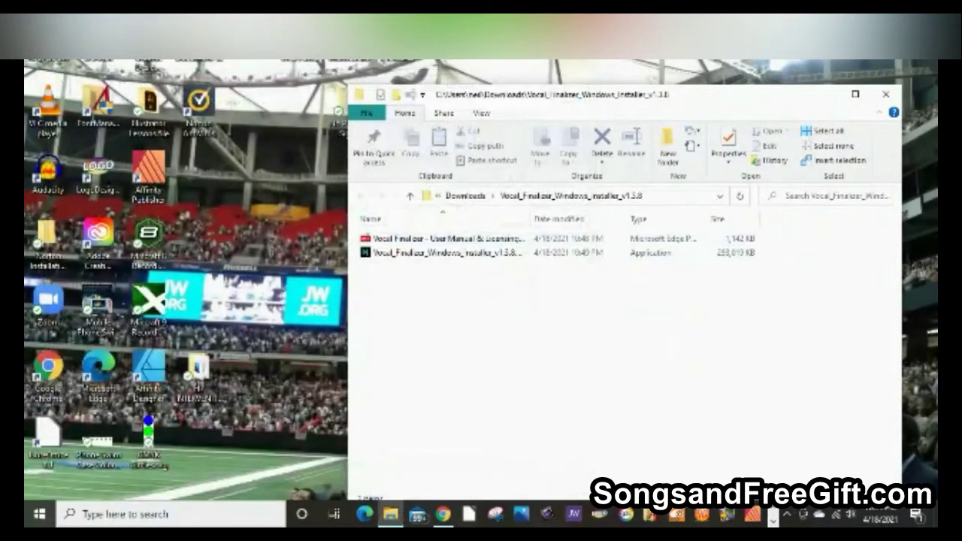
drag(664, 96, 496, 89)
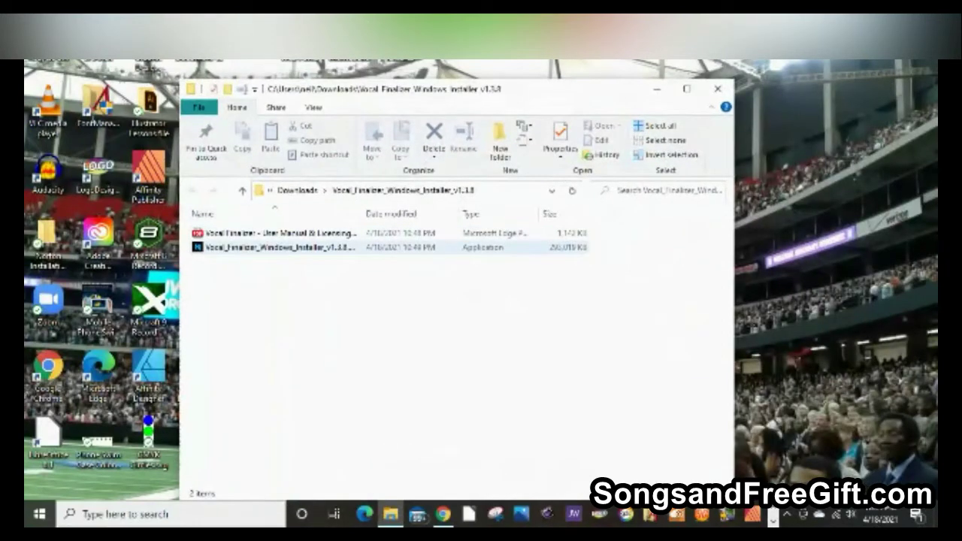
Run the extracted Vocal Finalizer installer despite the SmartScreen block and agree to install Palmary Vocal Finalizer
double_click(256, 247)
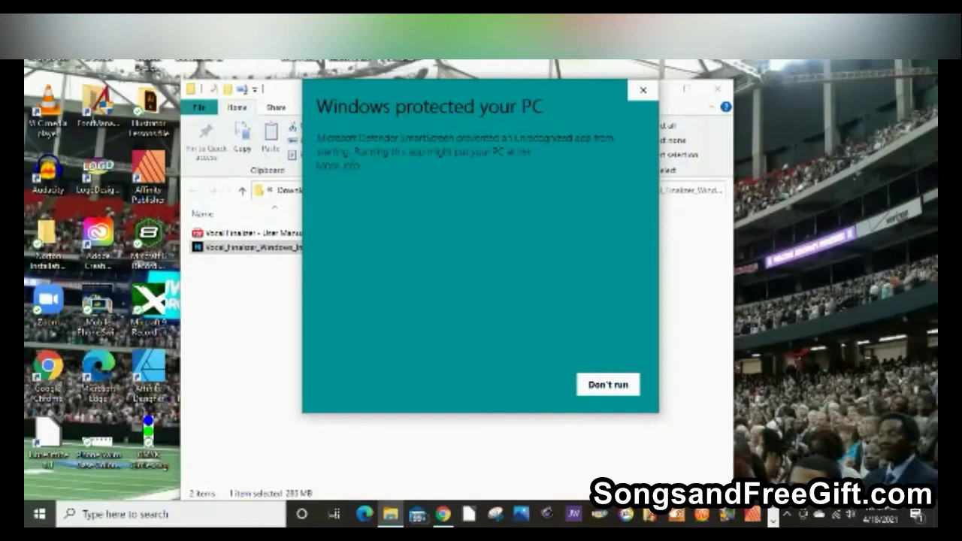
drag(492, 106, 548, 133)
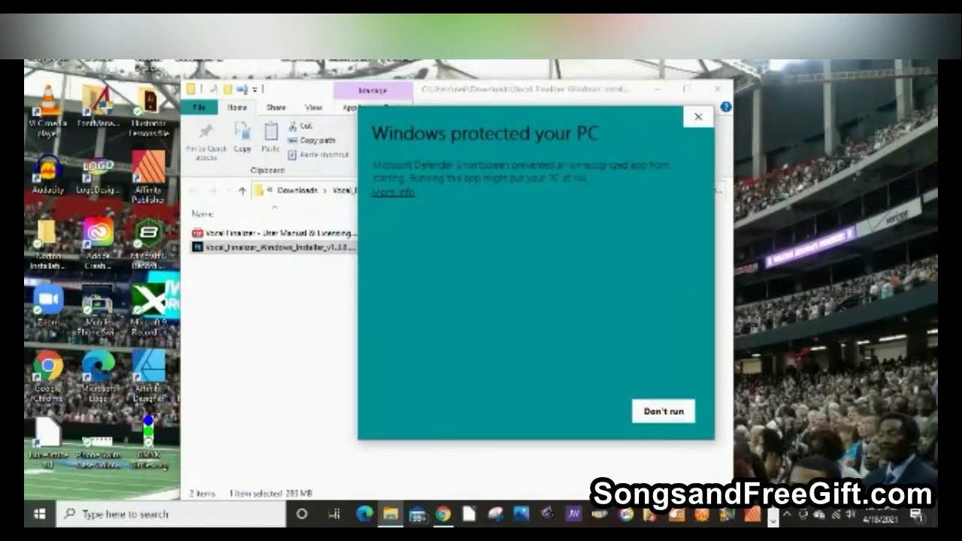
click(393, 194)
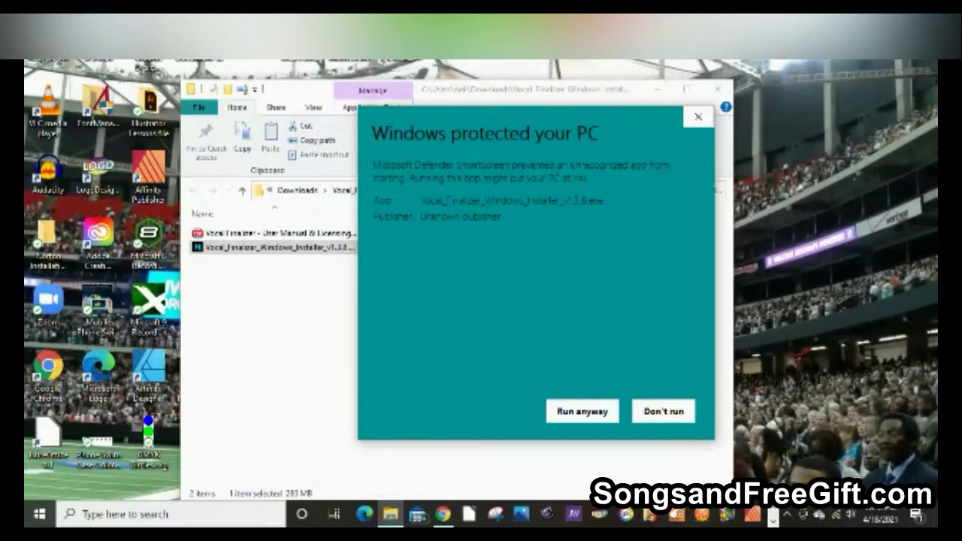
click(583, 412)
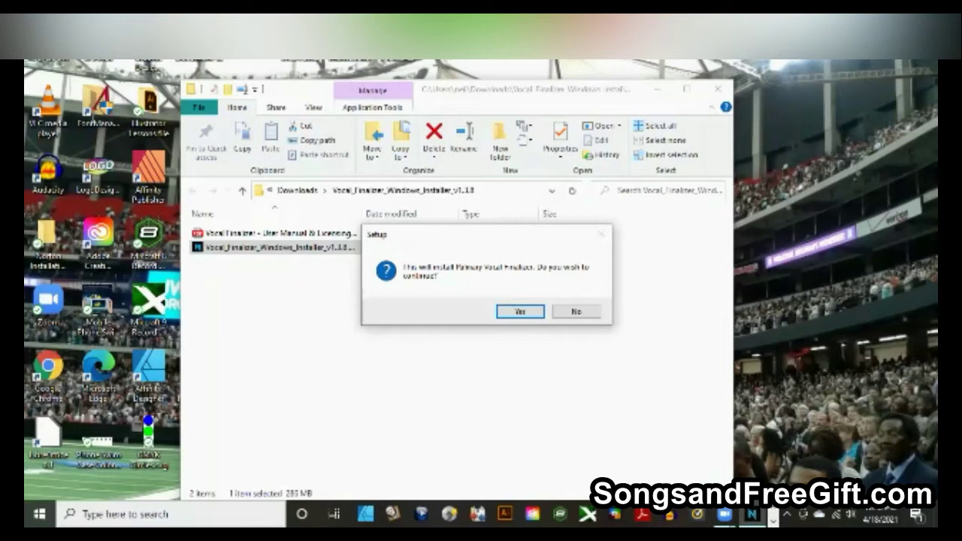
click(520, 311)
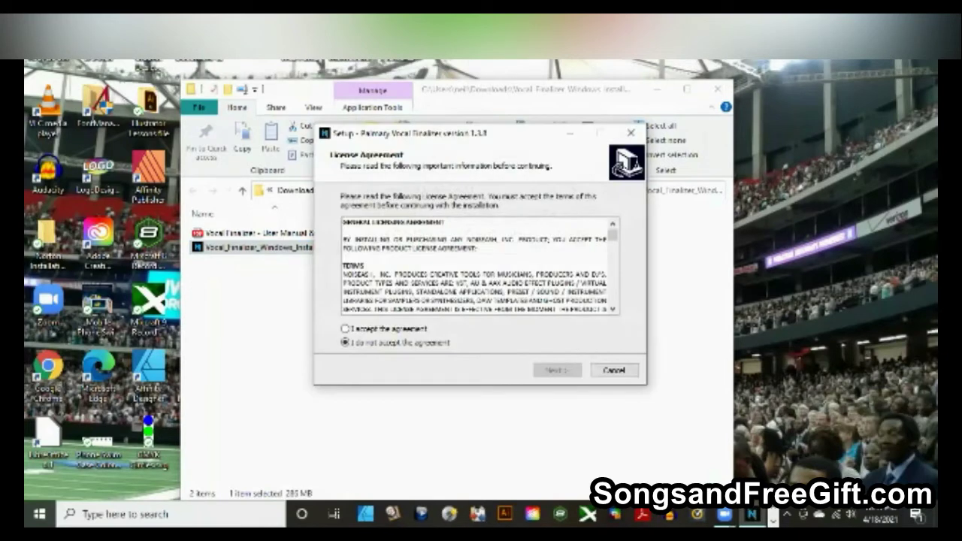
Read through the license agreement to its end, accept it and continue the setup
scroll(480, 266, down, 1)
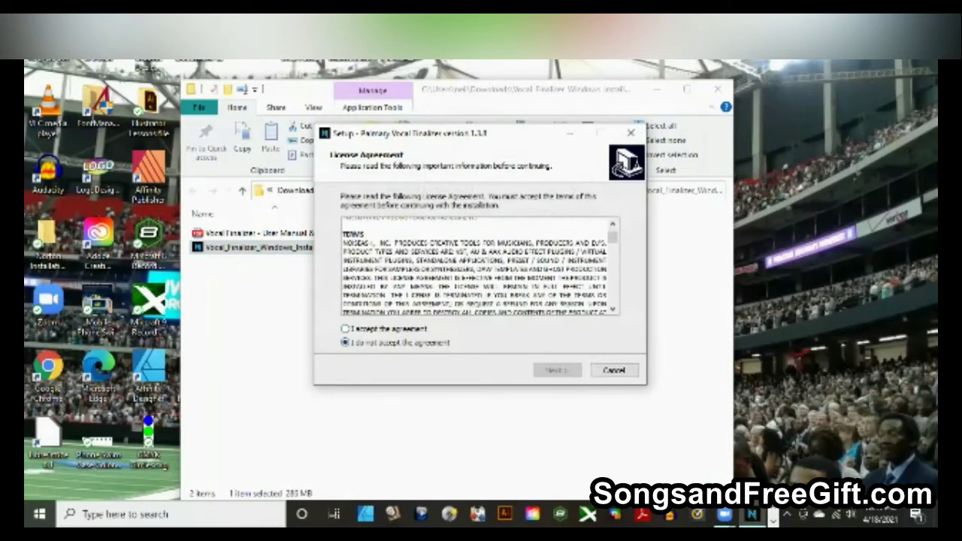
scroll(480, 267, down, 8)
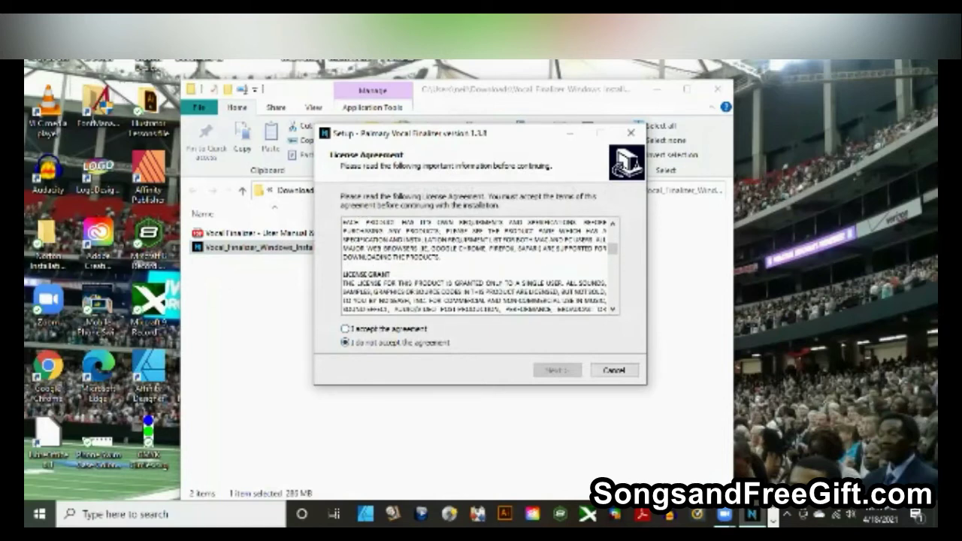
scroll(479, 267, down, 10)
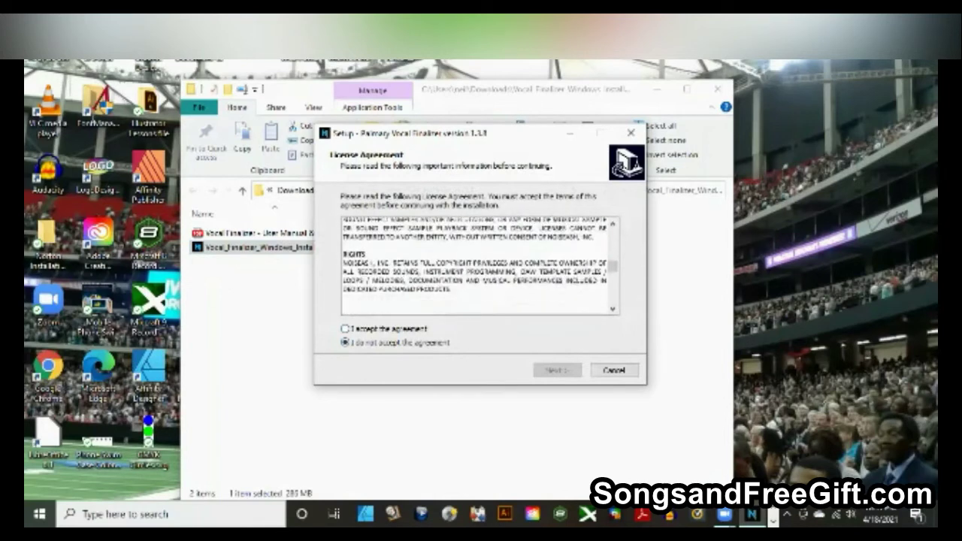
scroll(479, 267, down, 6)
scroll(479, 267, down, 6)
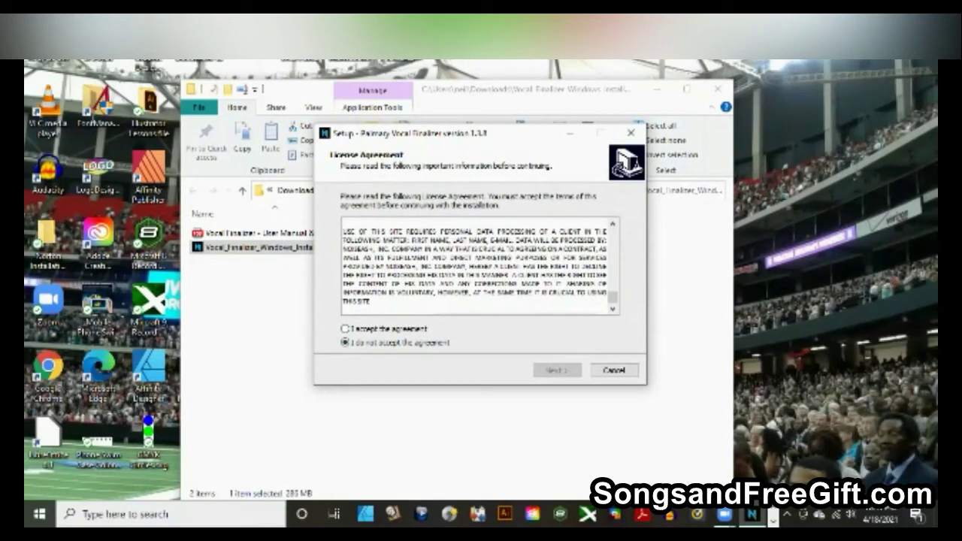
click(345, 329)
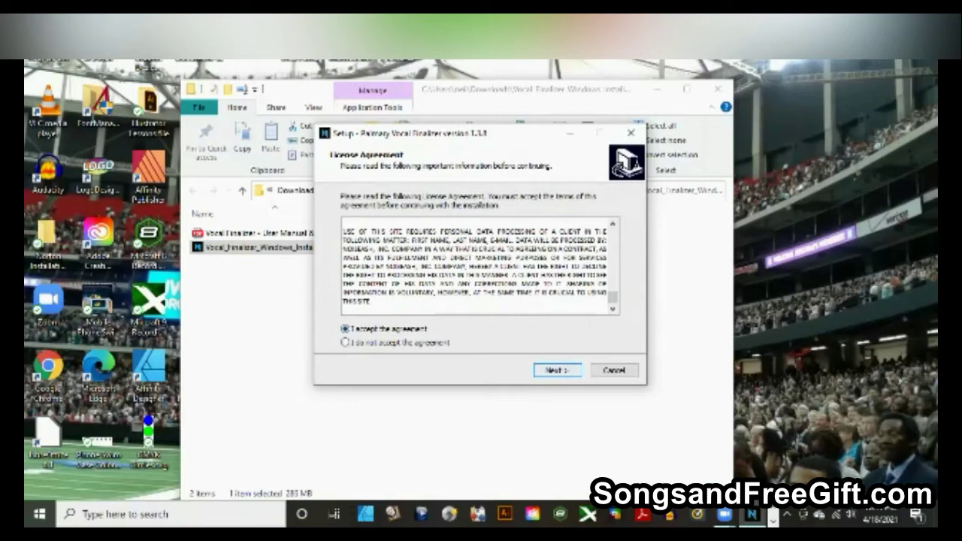
key(Return)
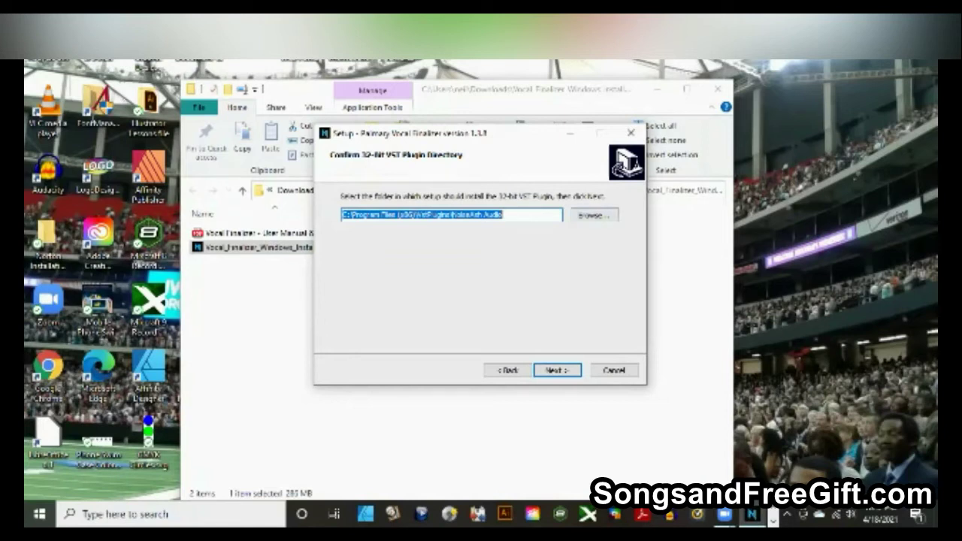
Look through Program Files\Acoustica Mixcraft 9 and its VST\3rdParty subfolder for a 32-bit VST plugin location, and cancel the folder selection
click(594, 215)
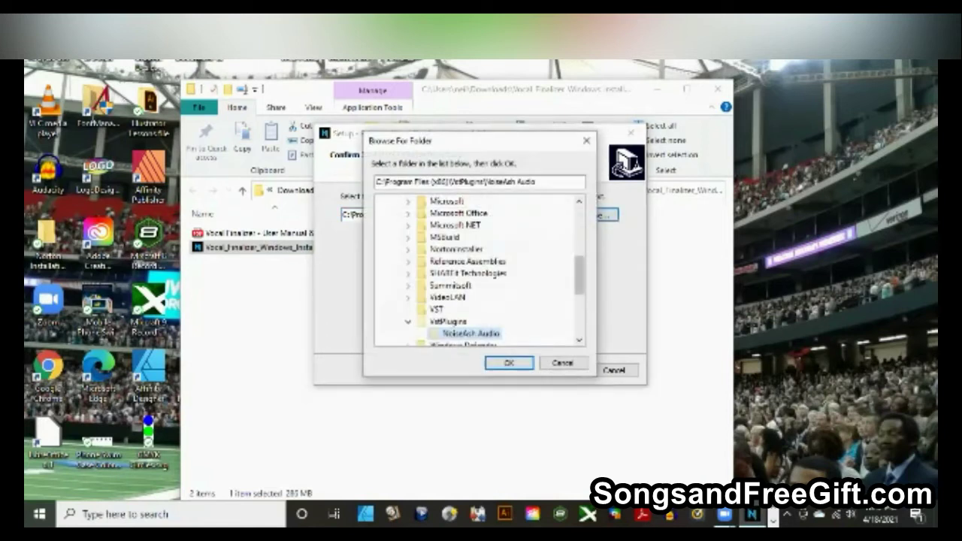
scroll(480, 271, up, 3)
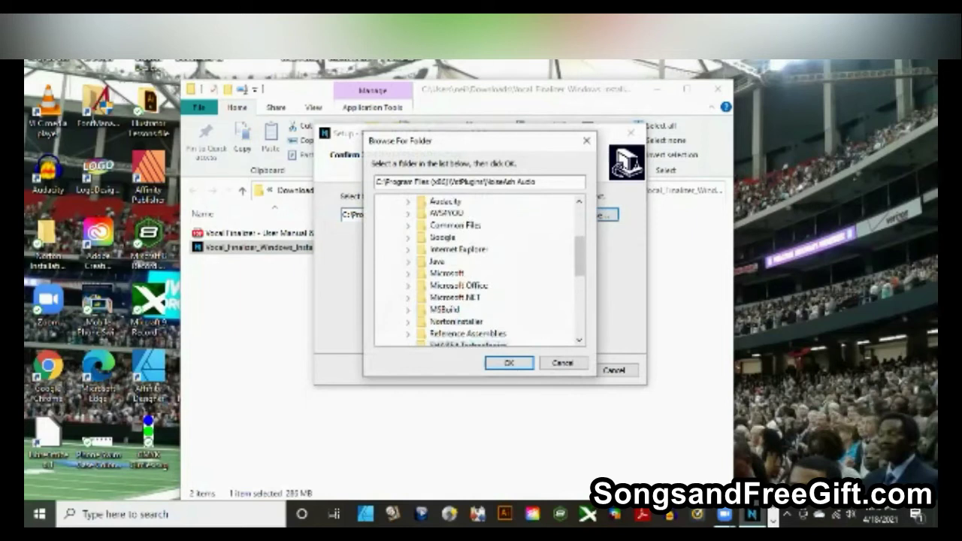
scroll(480, 271, up, 4)
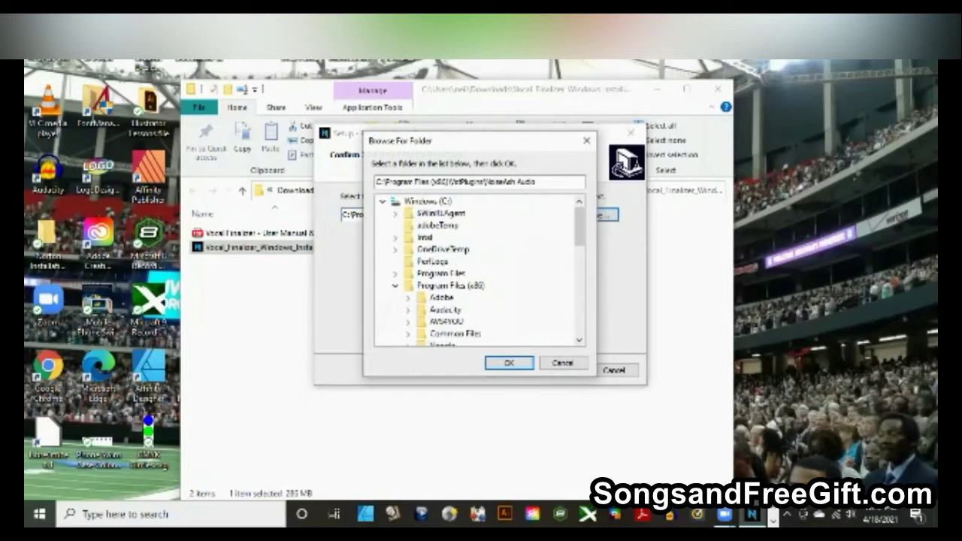
scroll(480, 271, down, 3)
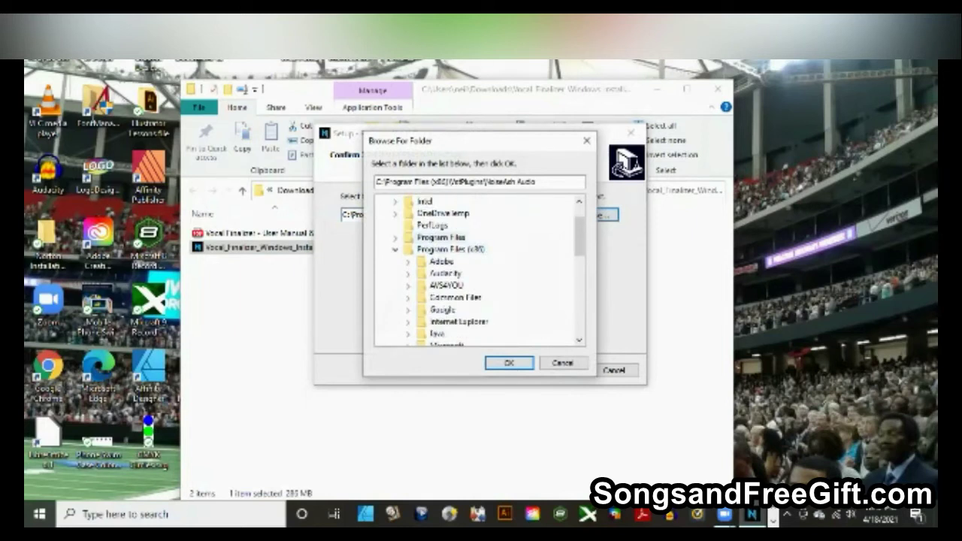
click(441, 236)
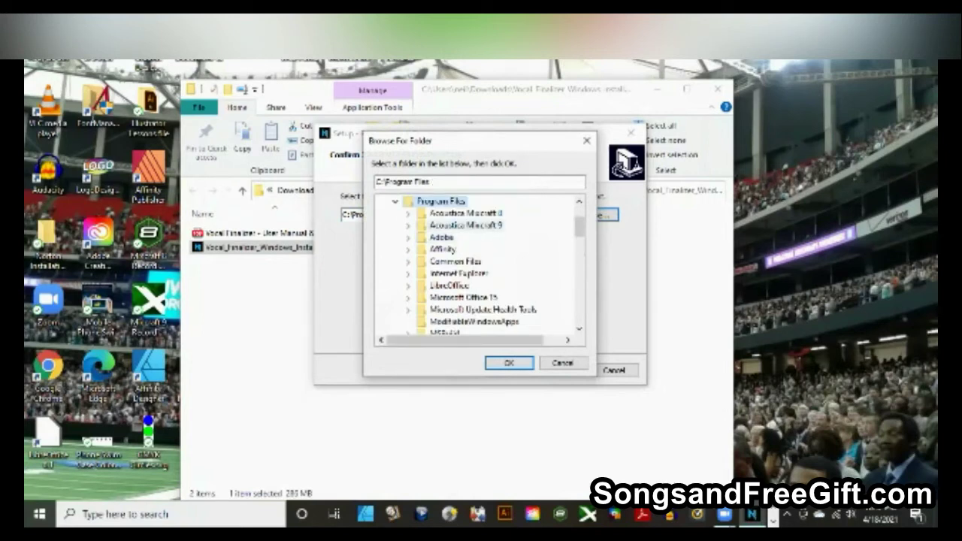
click(466, 226)
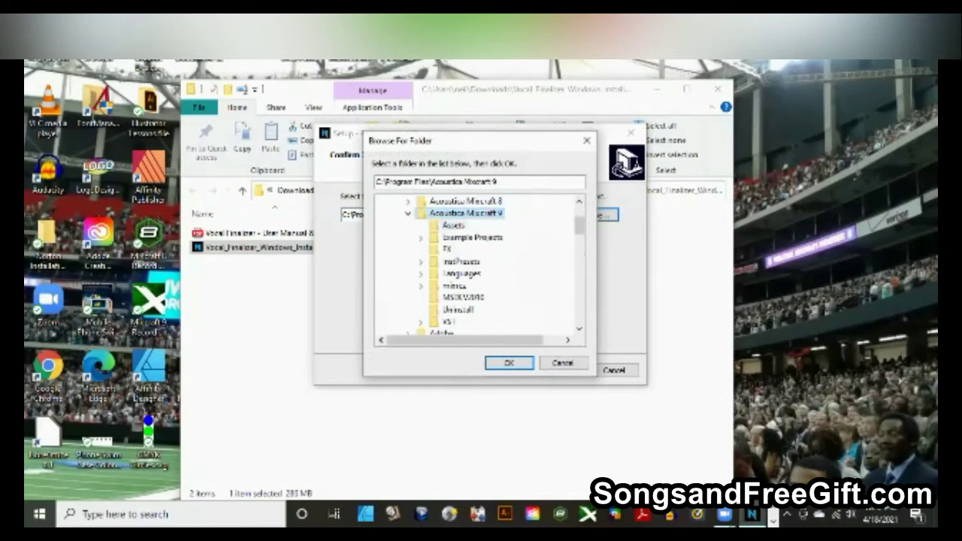
scroll(443, 285, down, 1)
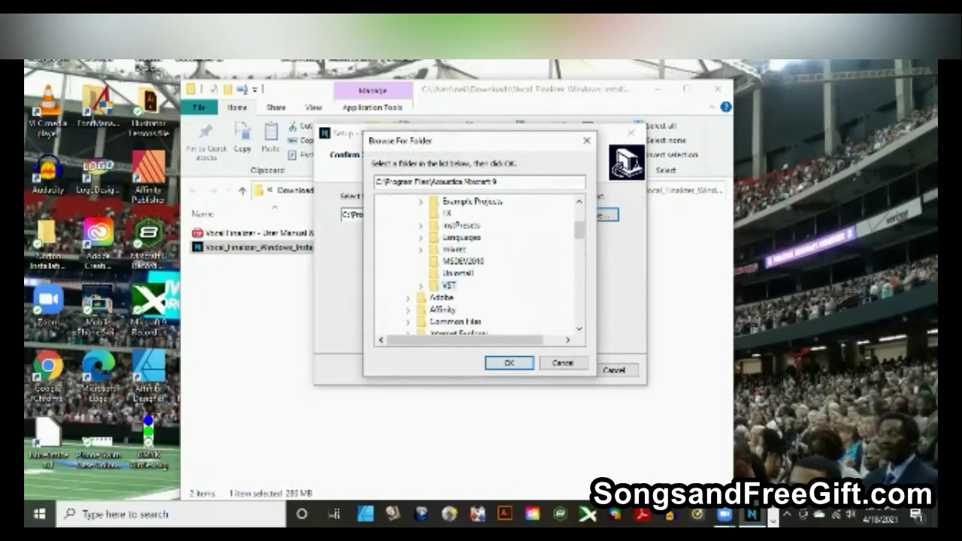
scroll(459, 271, up, 2)
scroll(458, 271, down, 2)
double_click(450, 286)
scroll(451, 286, down, 1)
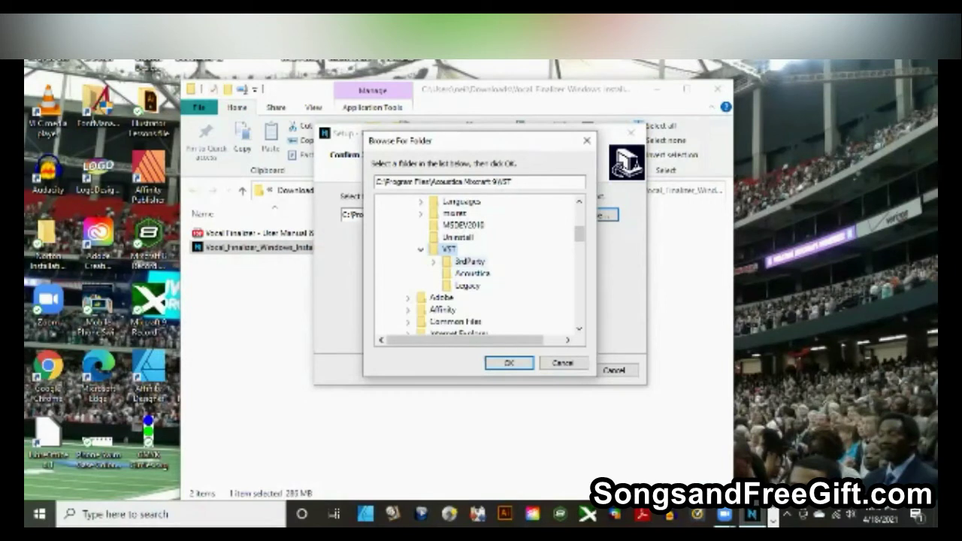
double_click(470, 262)
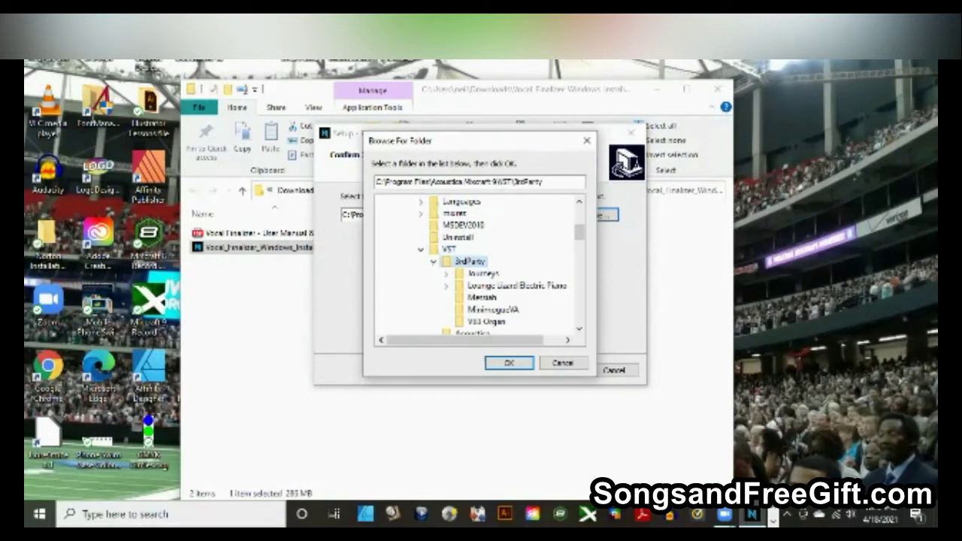
scroll(481, 297, down, 1)
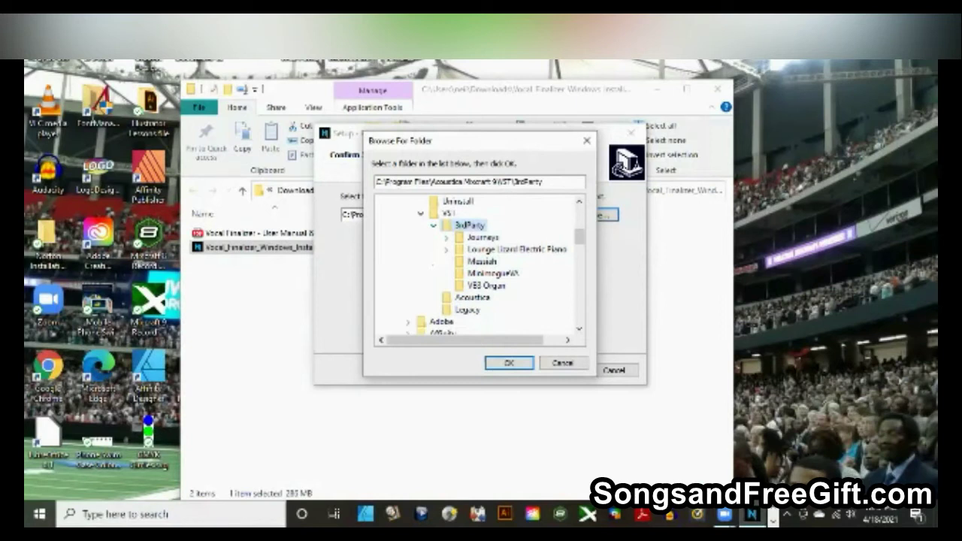
click(563, 363)
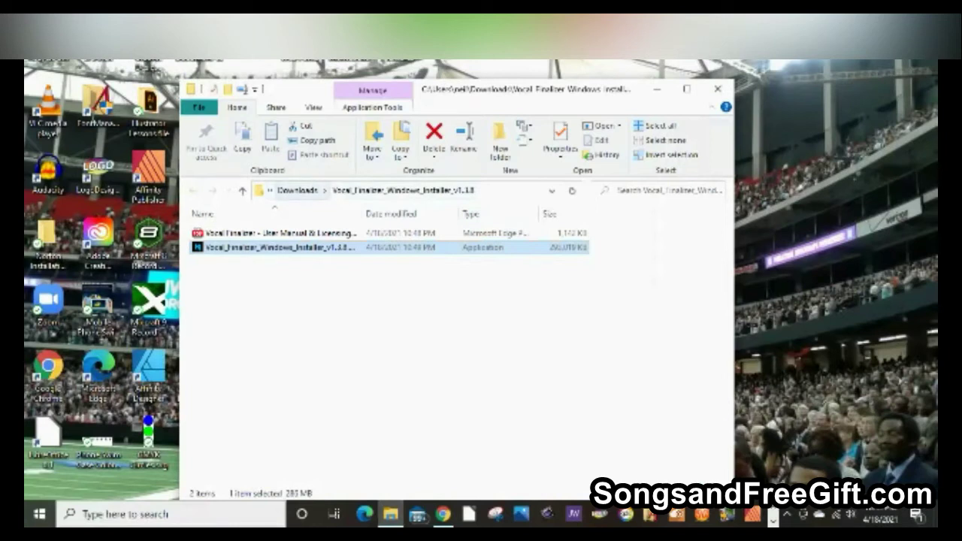
Open the Program Files folder on the Windows (C:) drive in the file window
click(270, 191)
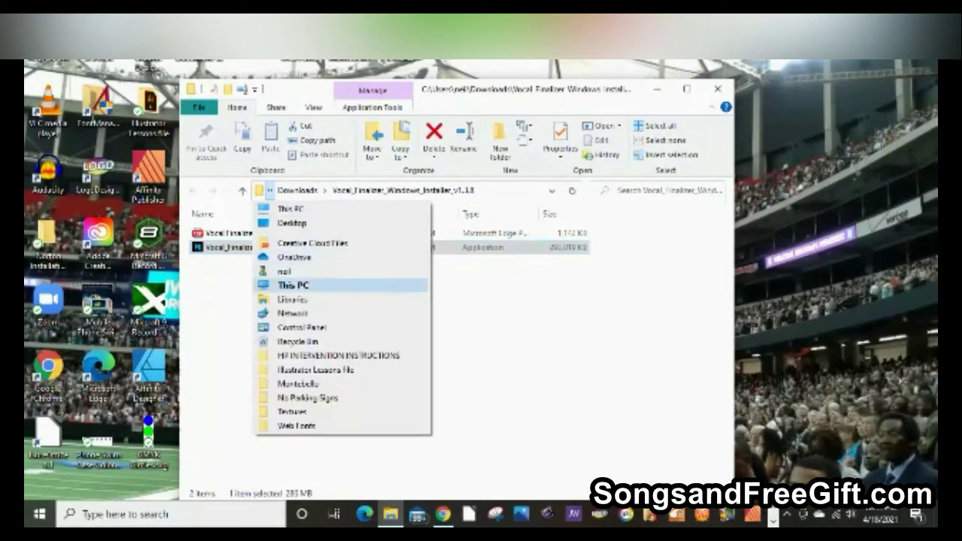
click(294, 285)
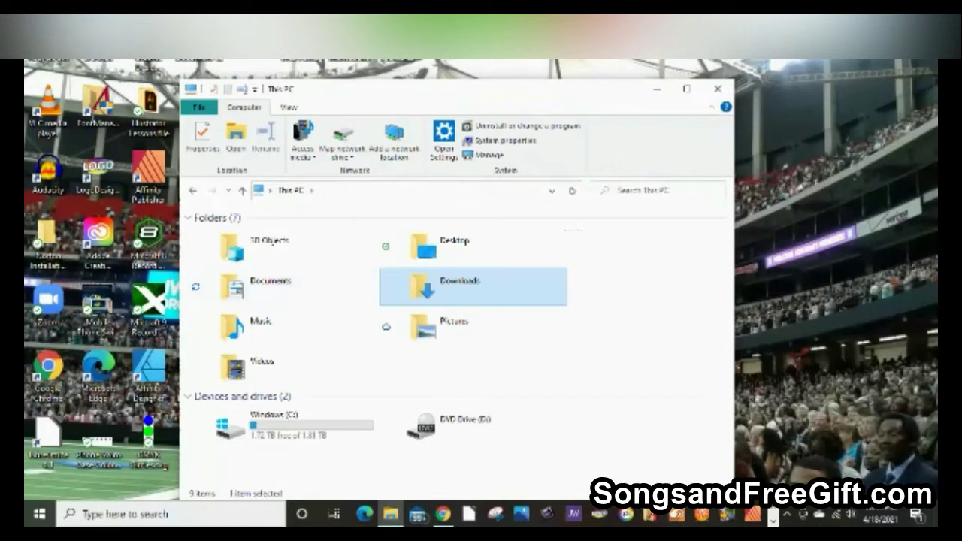
double_click(274, 424)
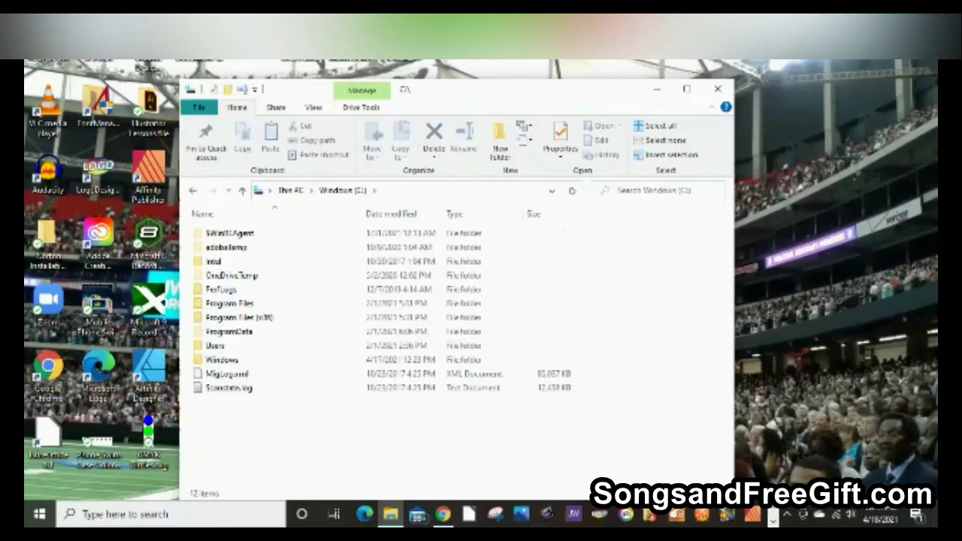
double_click(229, 303)
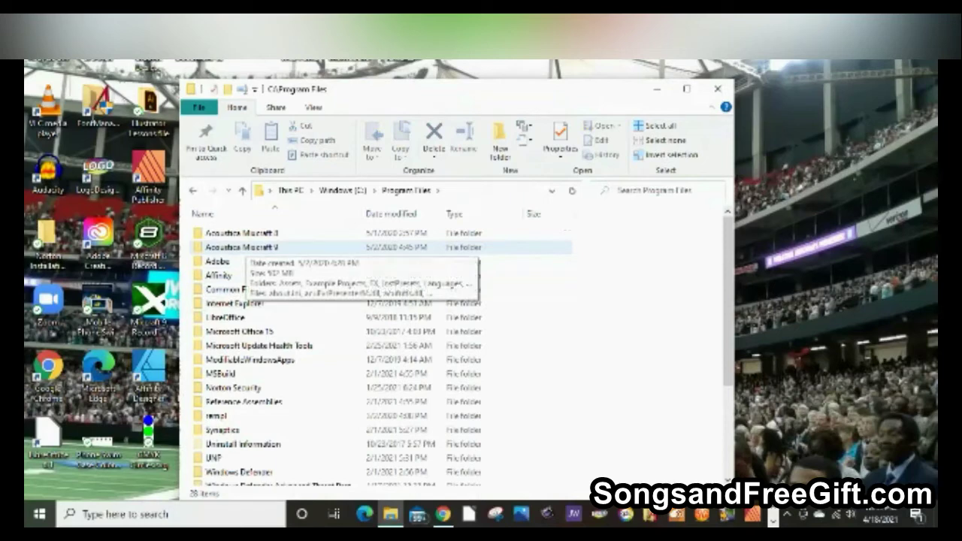
right_click(254, 247)
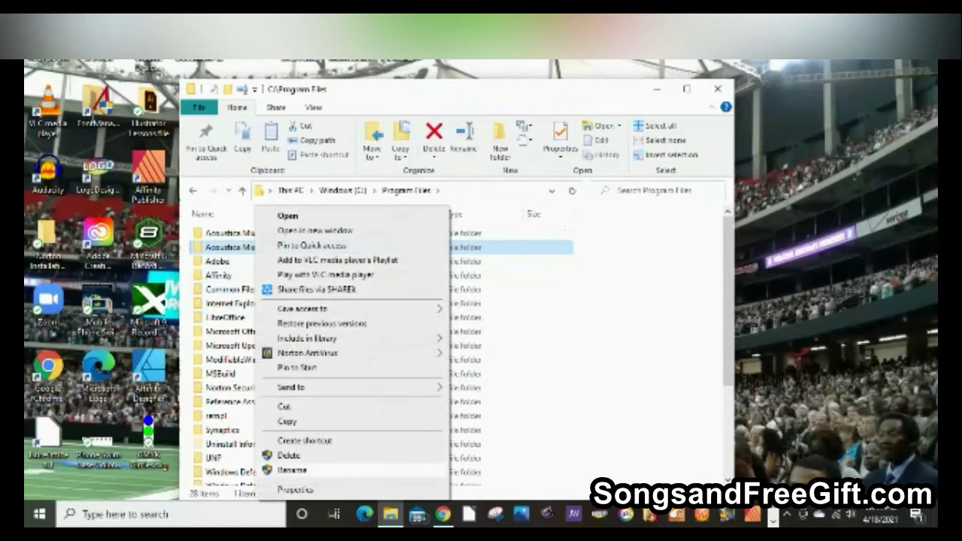
click(502, 303)
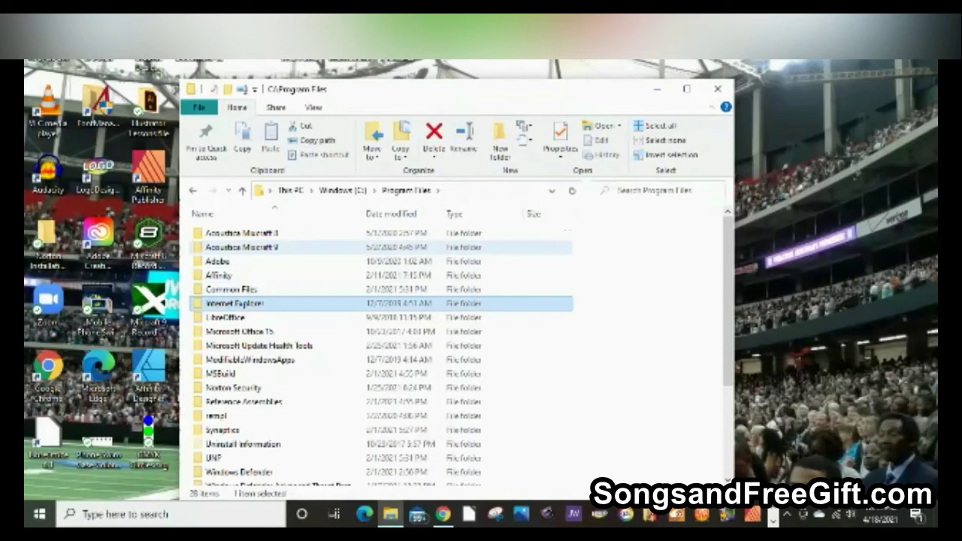
right_click(251, 247)
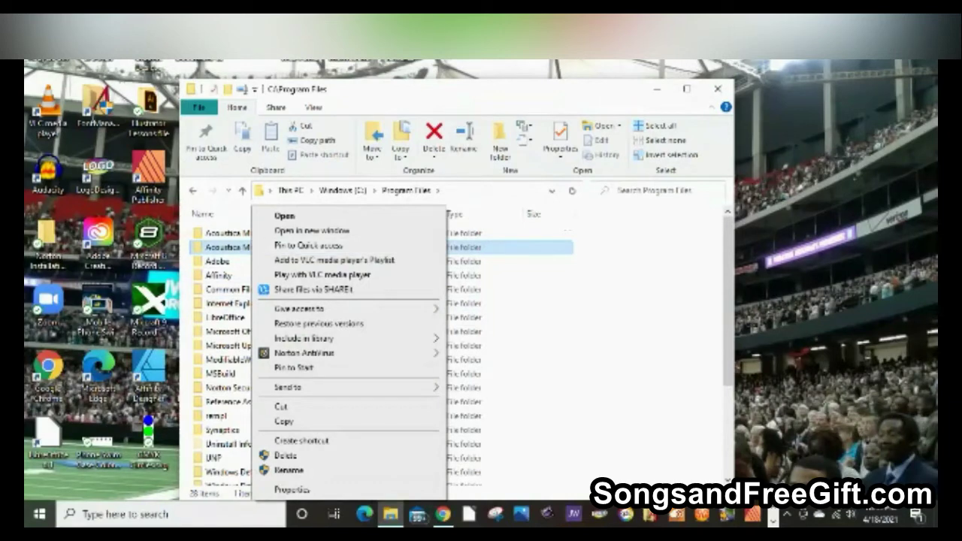
click(490, 303)
click(490, 261)
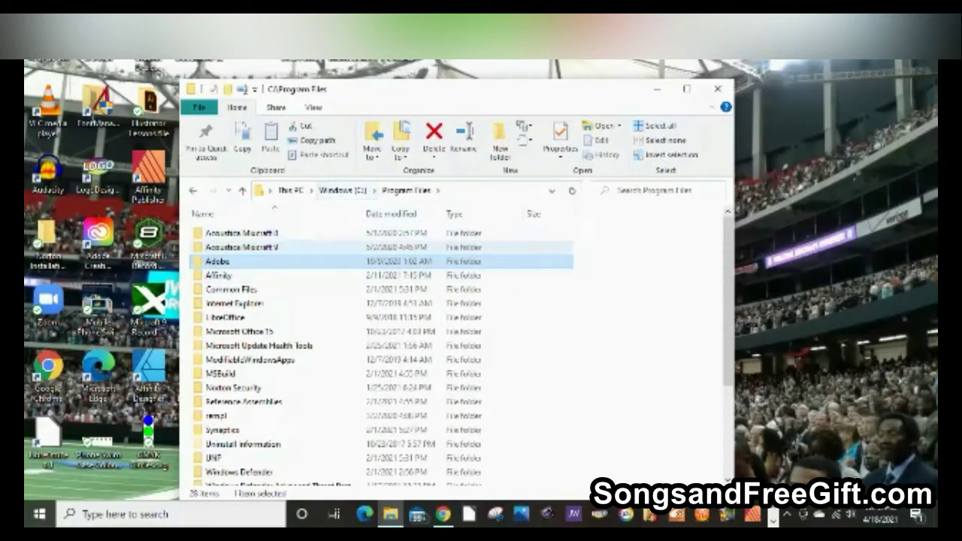
right_click(259, 247)
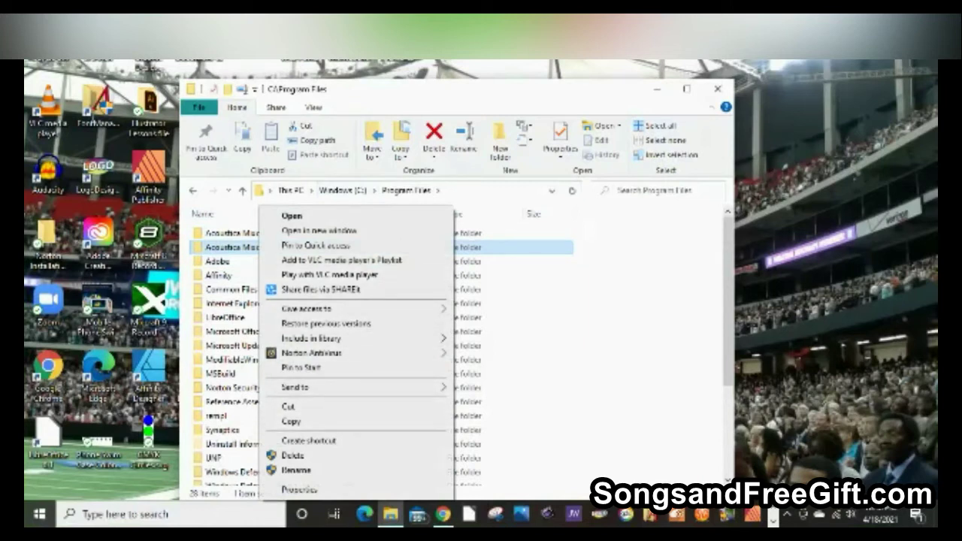
click(233, 289)
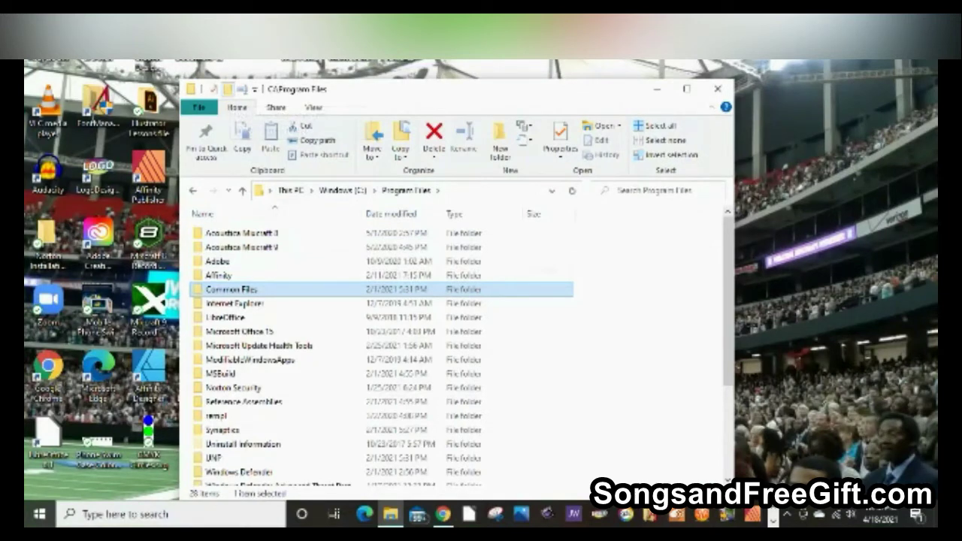
click(228, 90)
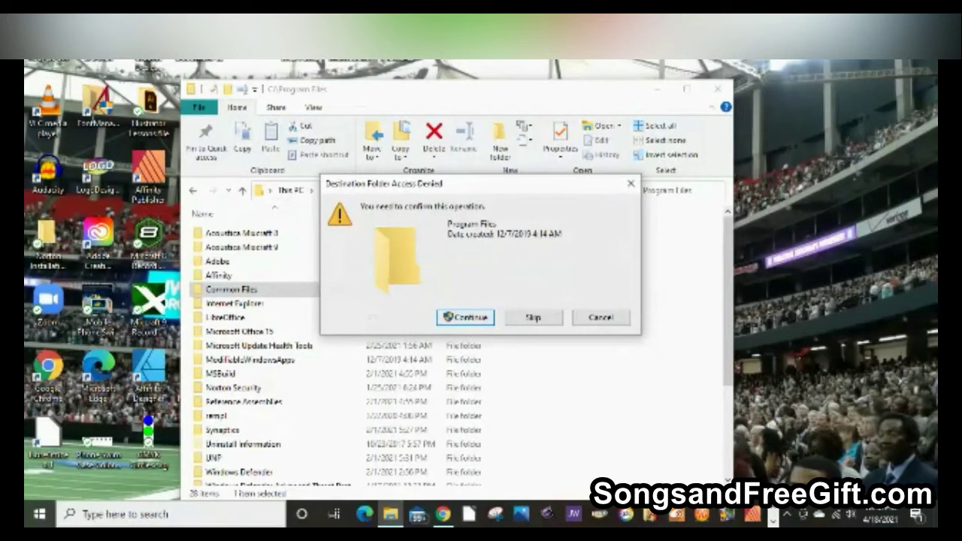
click(630, 183)
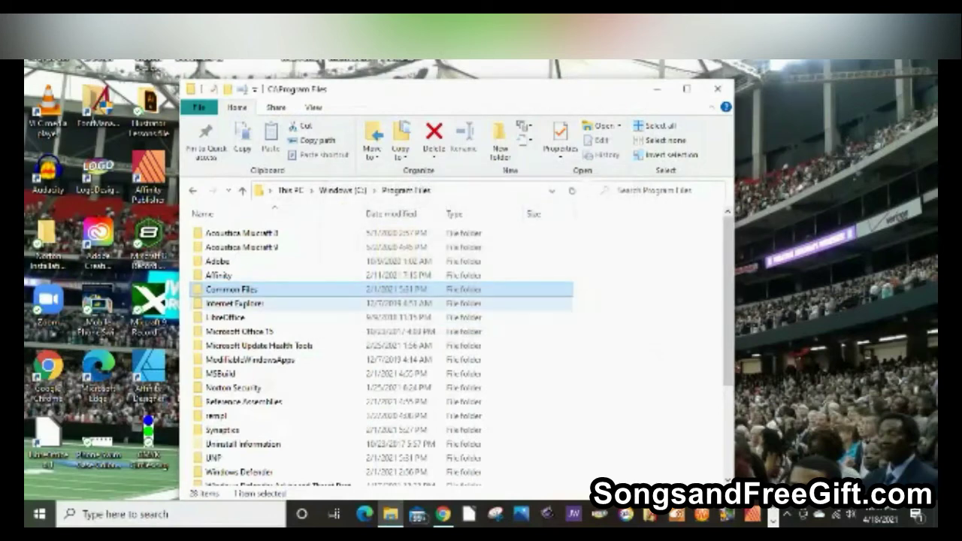
Create a new folder named VST2 in Program Files, granting the administrator permission it requires
click(242, 247)
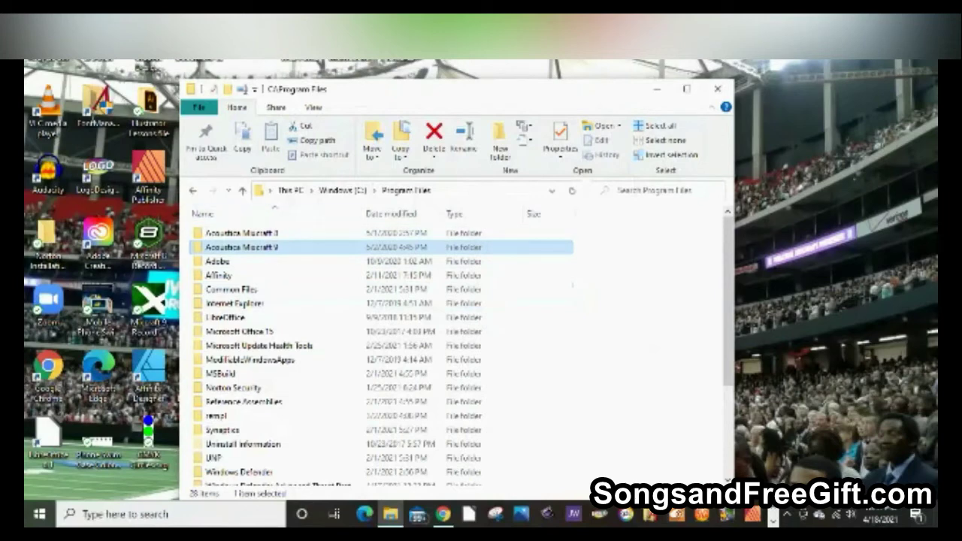
click(228, 90)
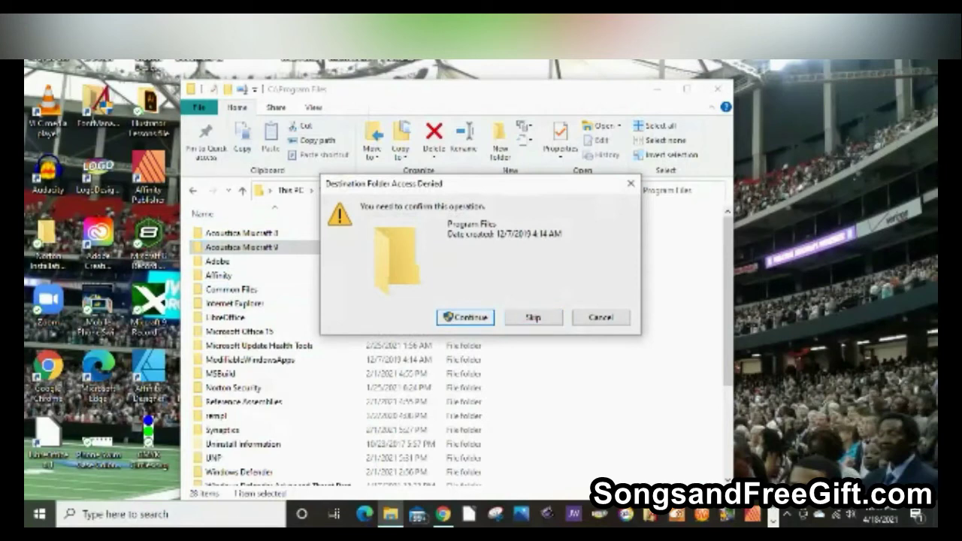
key(Return)
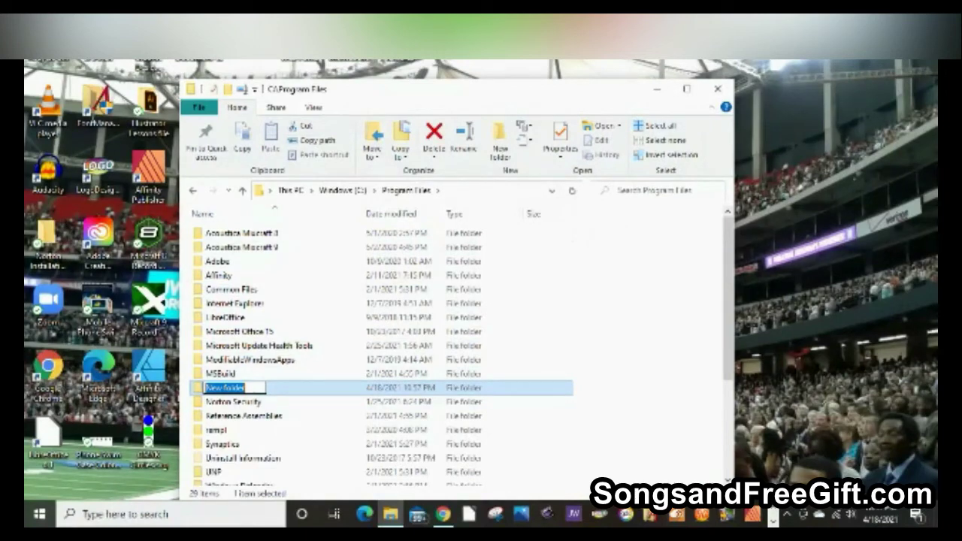
text(VST)
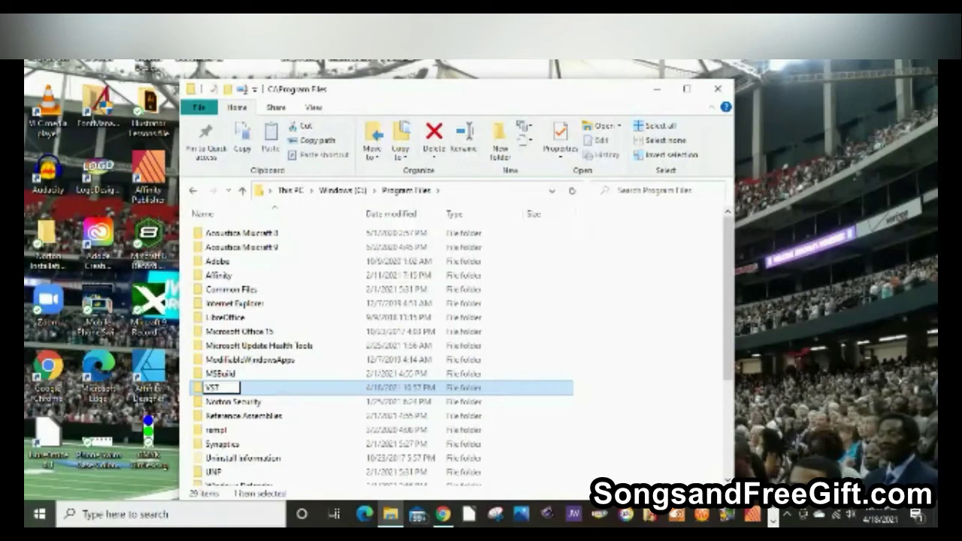
text(2)
key(Return)
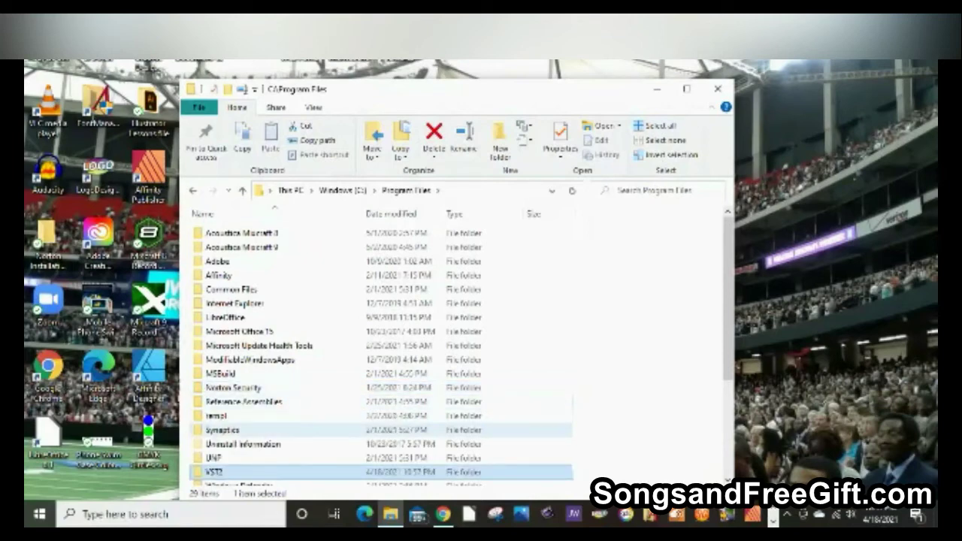
Copy the VST2 folder from Program Files into its Acoustica Mixcraft 9 folder with administrator permission, and close the file window
scroll(376, 429, down, 2)
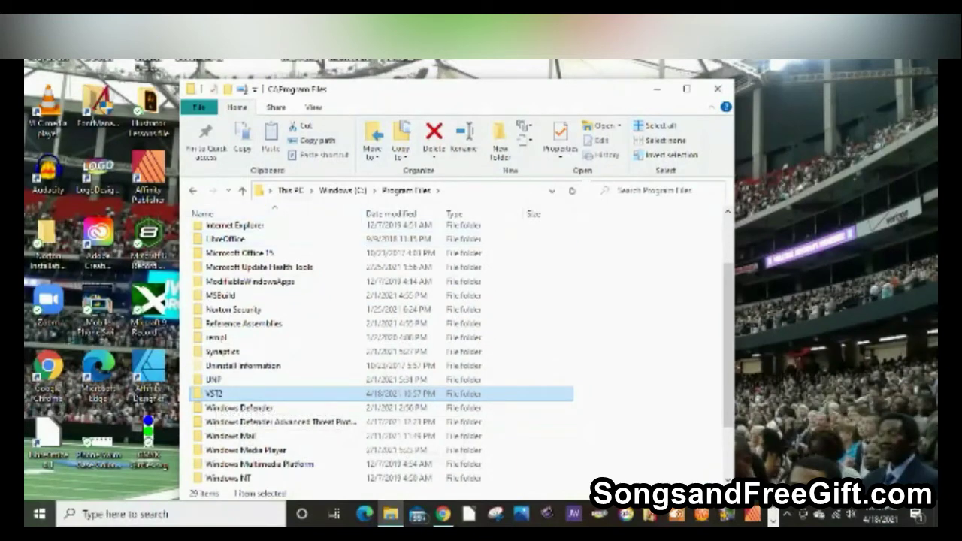
right_click(259, 392)
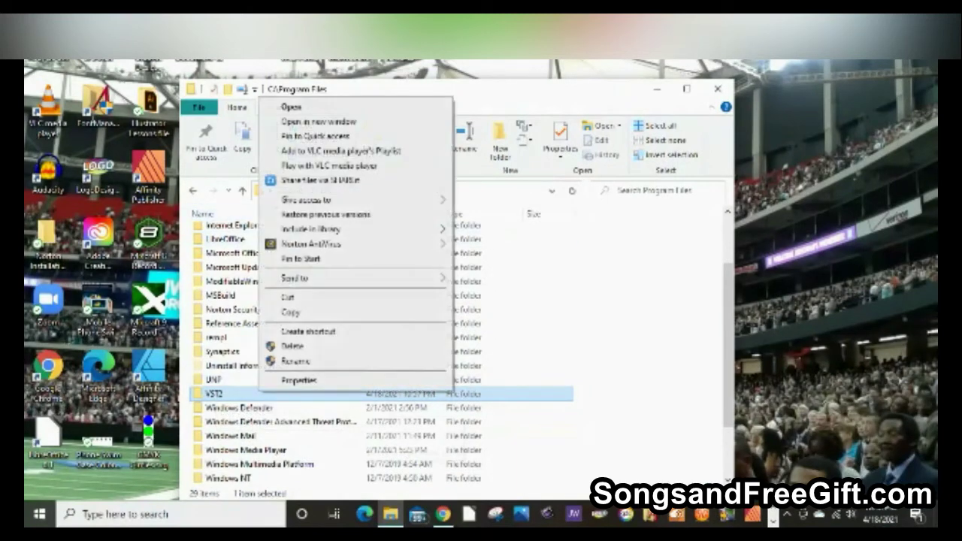
click(290, 312)
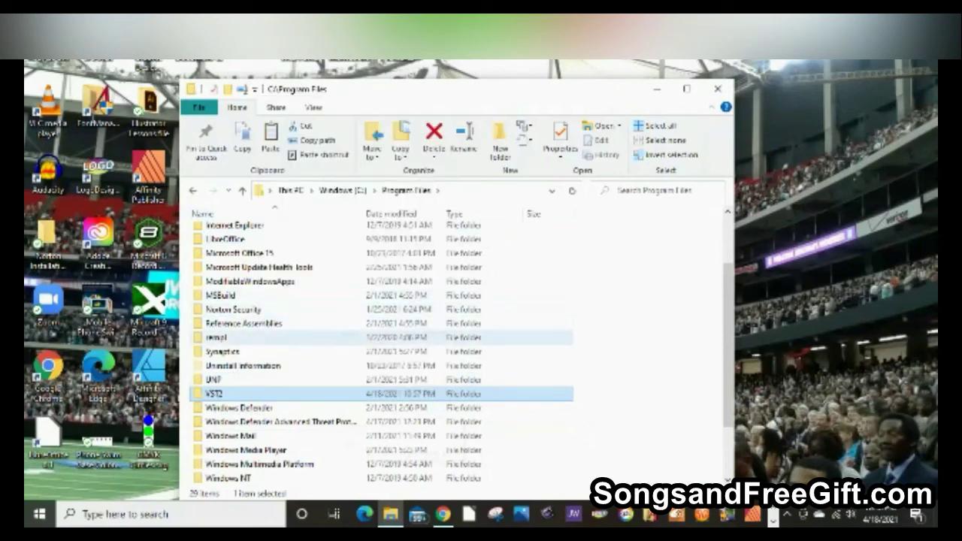
drag(431, 104, 347, 107)
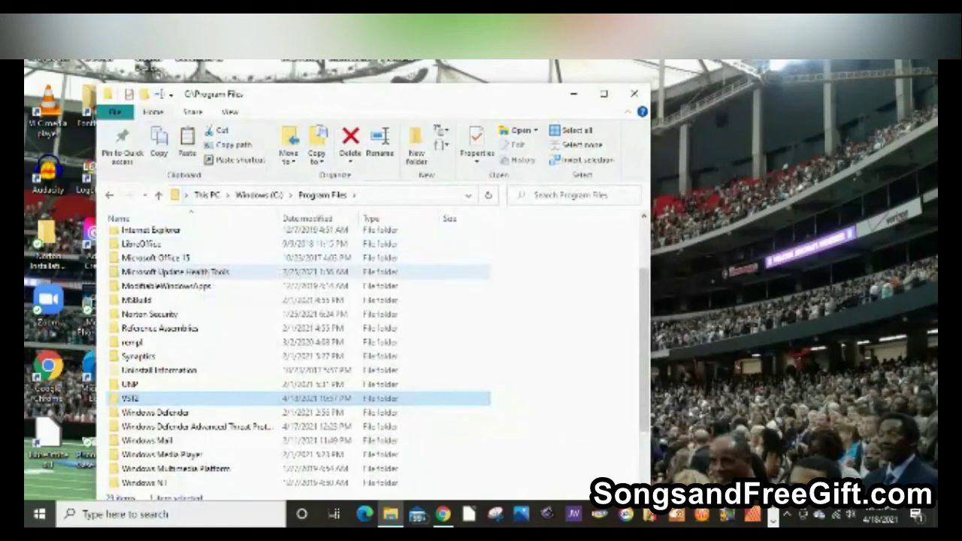
scroll(173, 248, up, 2)
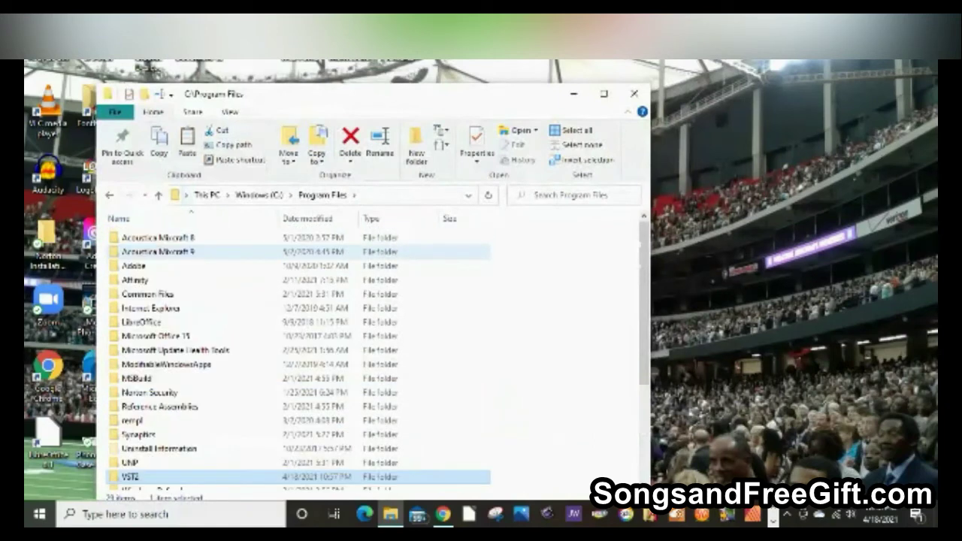
double_click(171, 252)
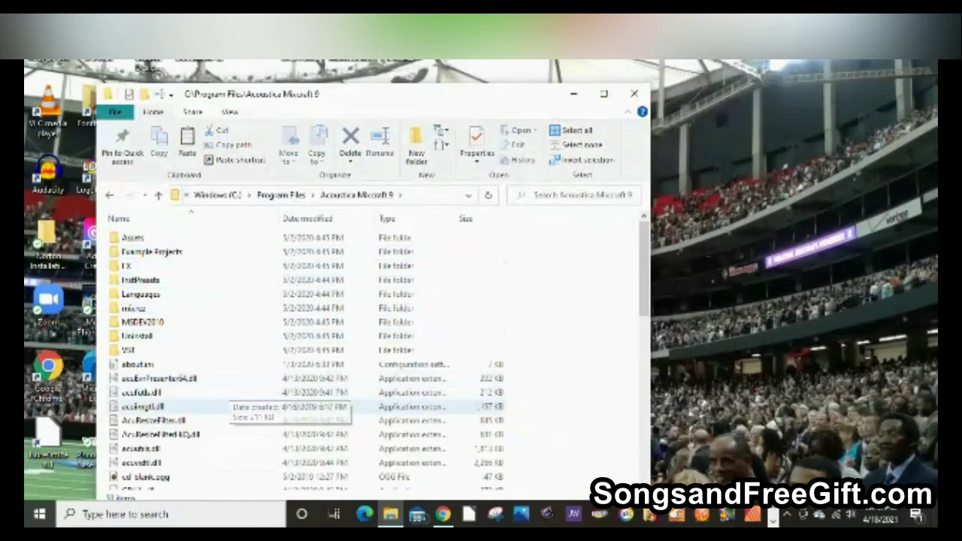
right_click(214, 229)
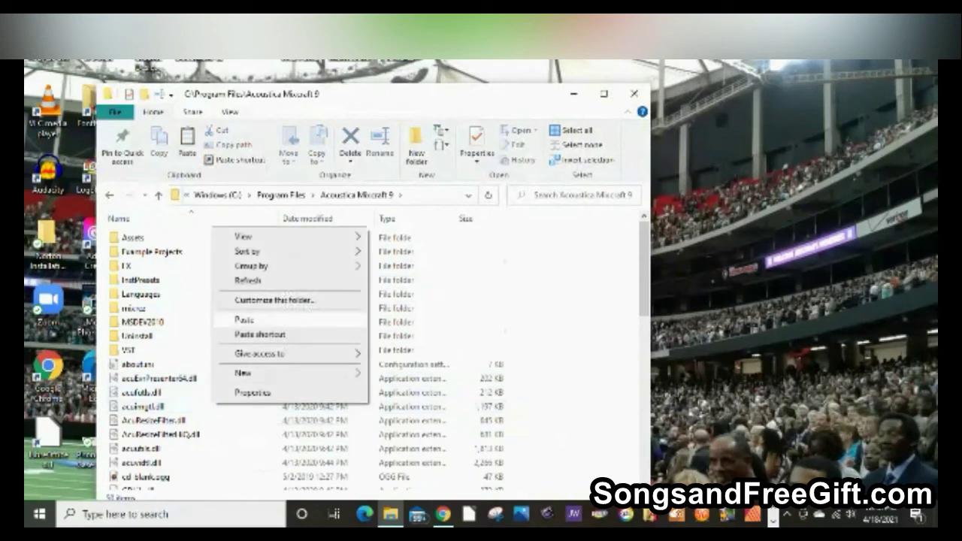
click(245, 320)
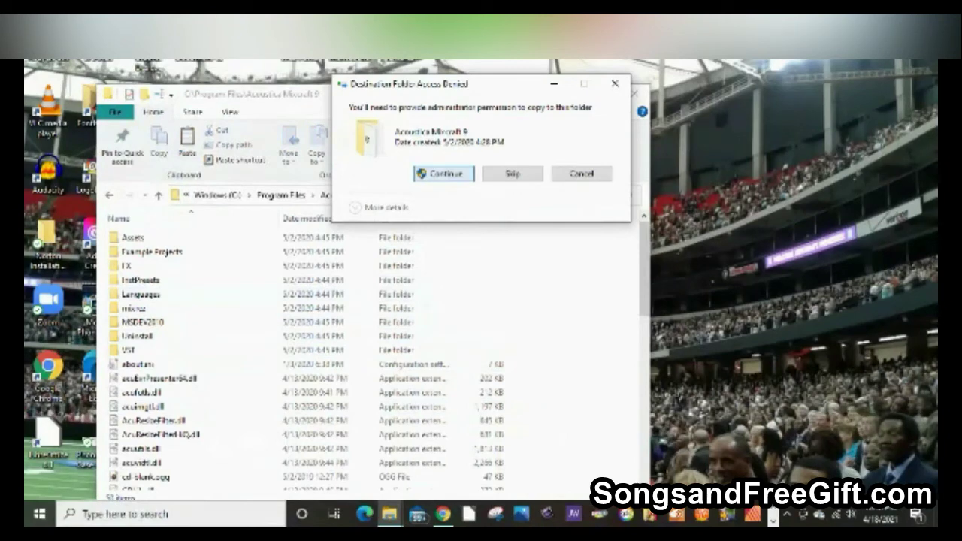
click(443, 174)
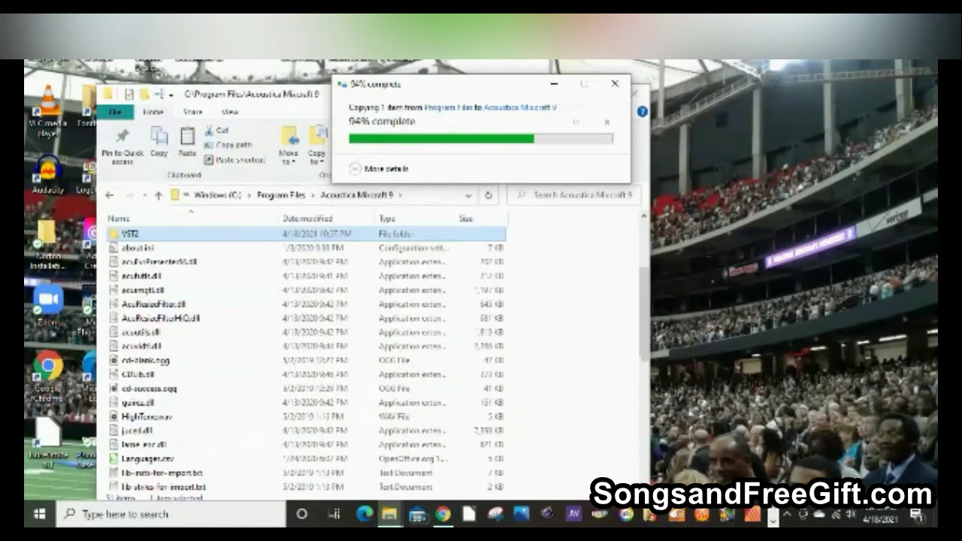
scroll(181, 361, up, 2)
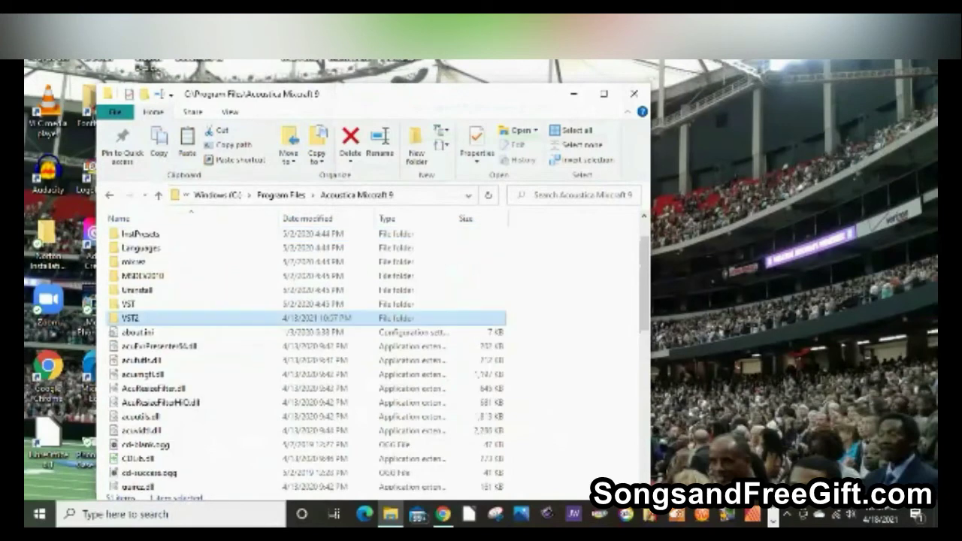
scroll(158, 323, up, 1)
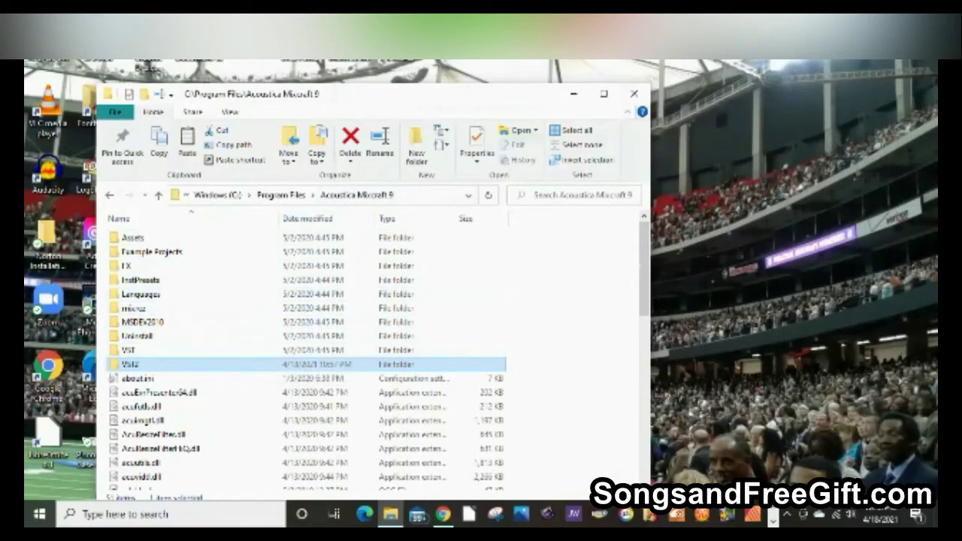
click(634, 94)
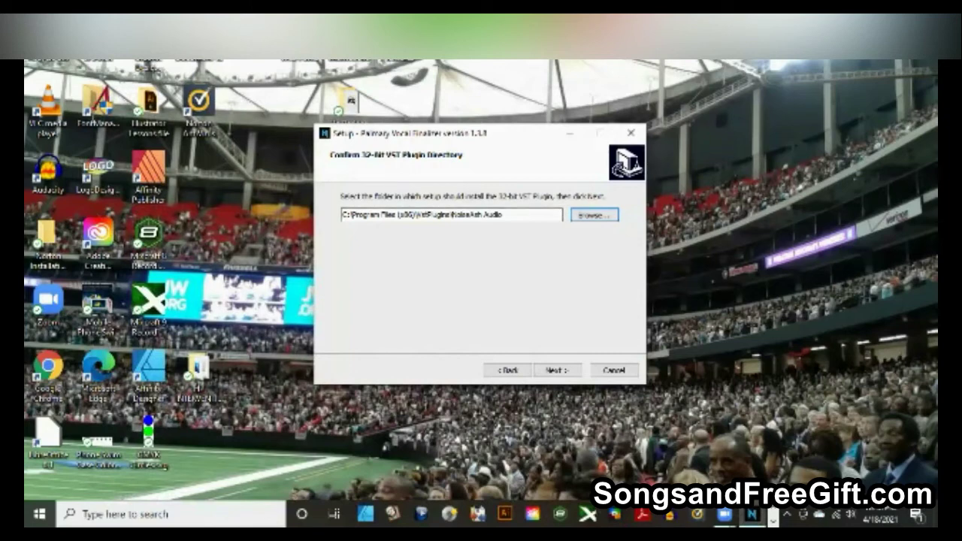
Set the 32-bit VST plugin directory to C:\Program Files\Acoustica Mixcraft 9\VST2 and continue the setup
click(594, 215)
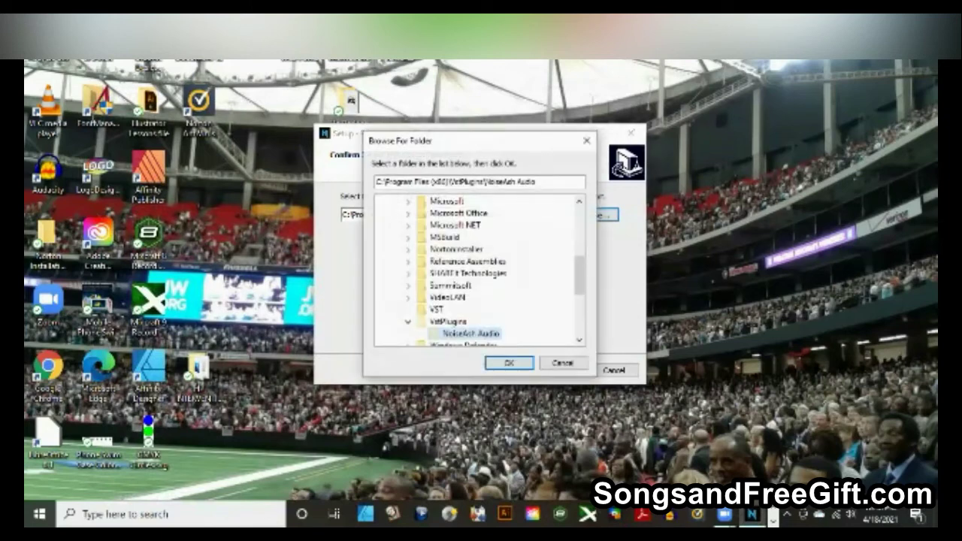
scroll(478, 271, down, 2)
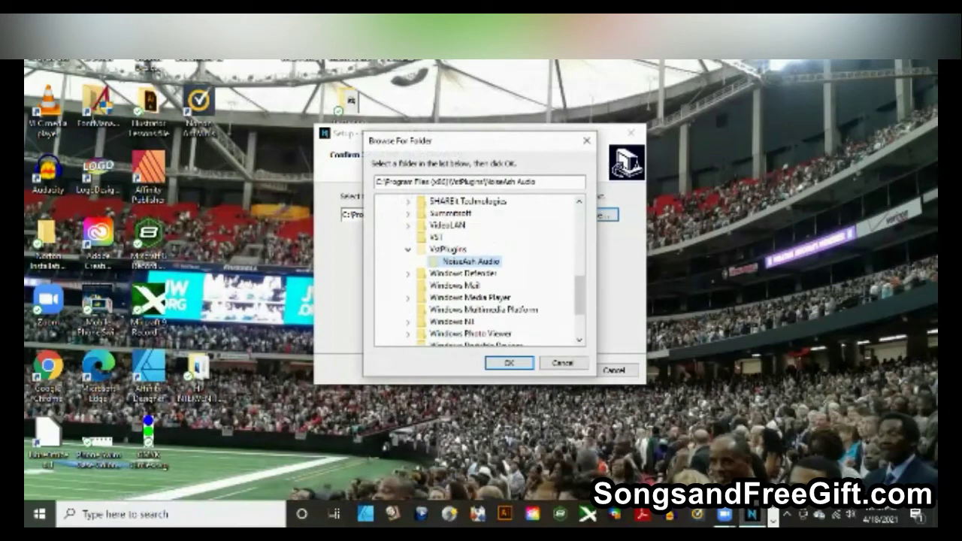
scroll(478, 270, up, 5)
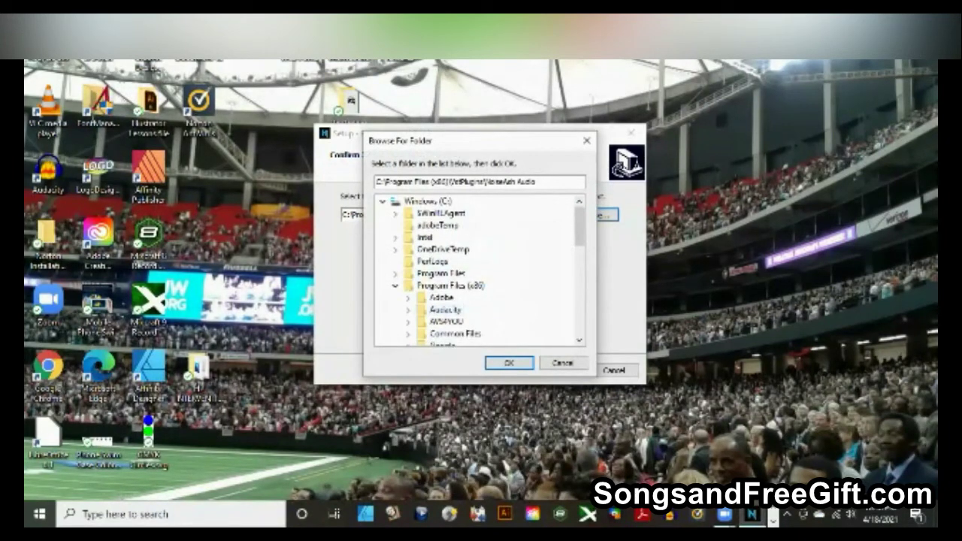
scroll(477, 271, down, 1)
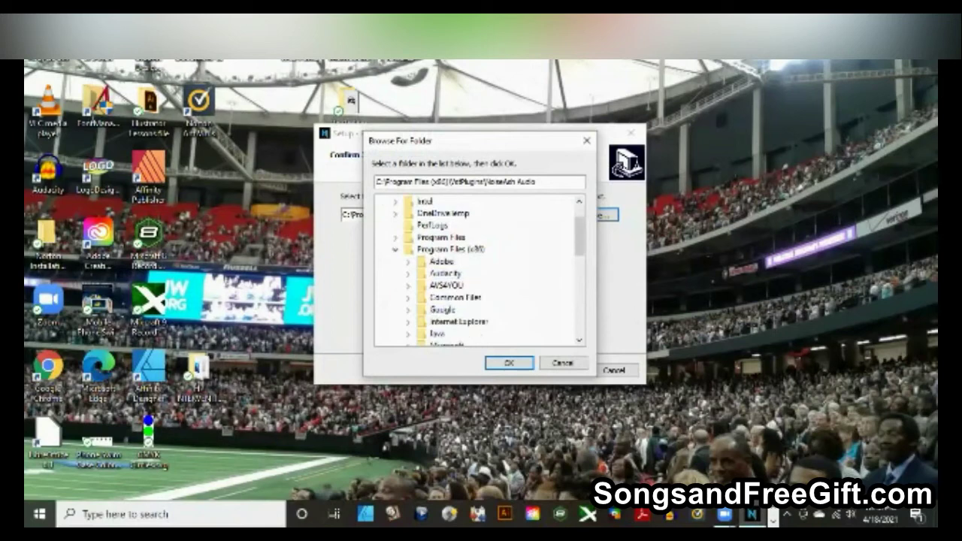
double_click(442, 238)
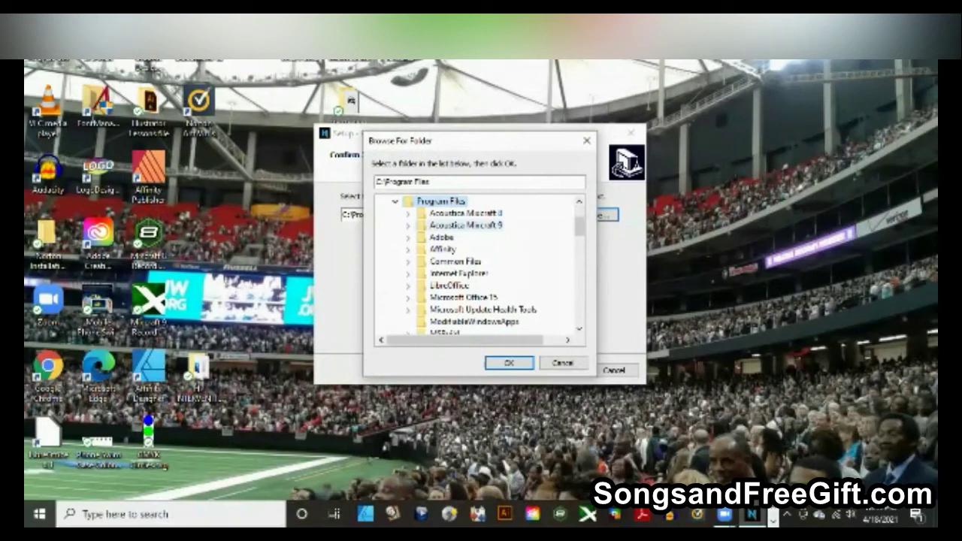
double_click(466, 226)
scroll(470, 225, down, 1)
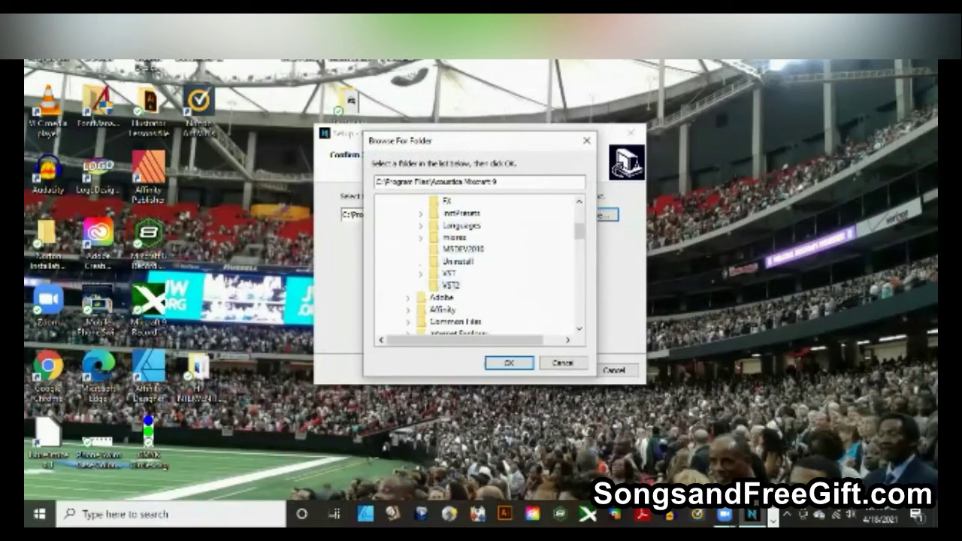
click(451, 286)
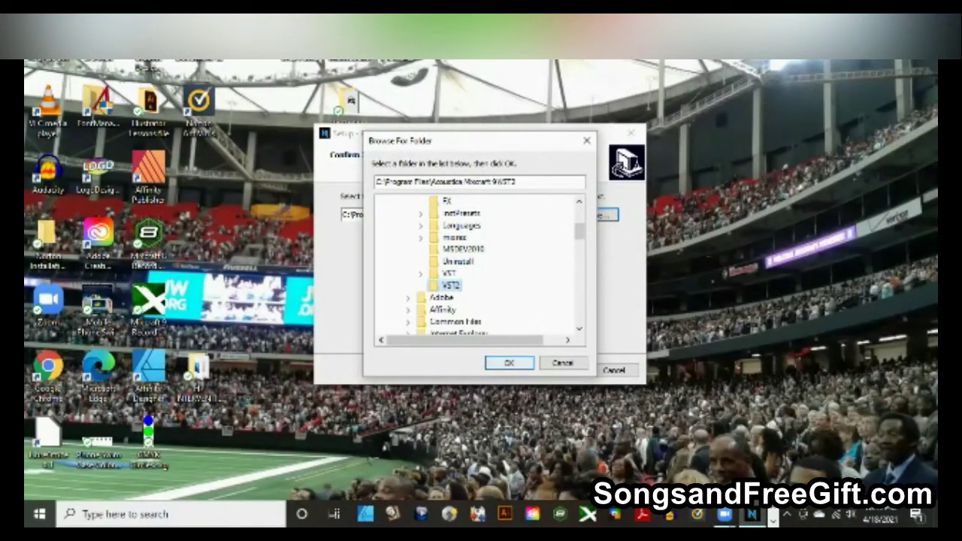
key(Return)
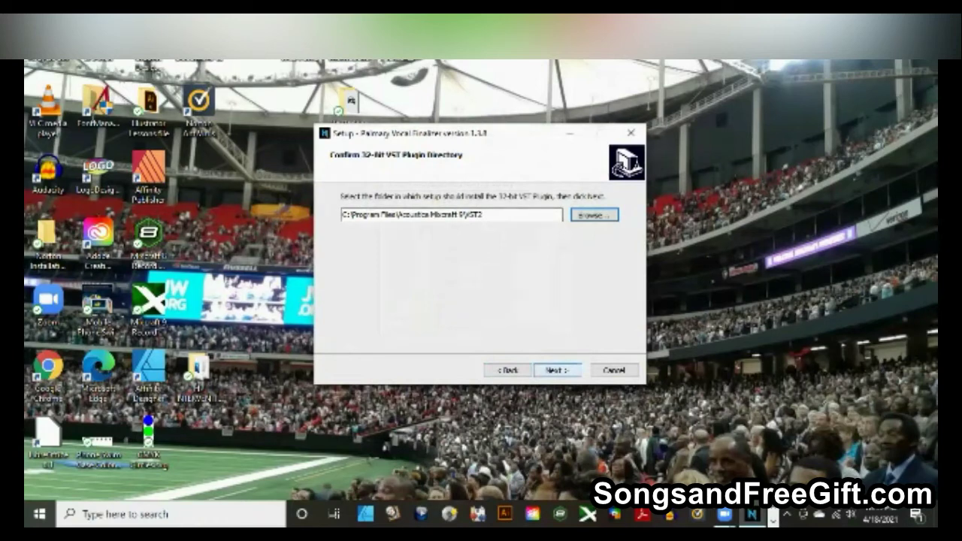
key(Return)
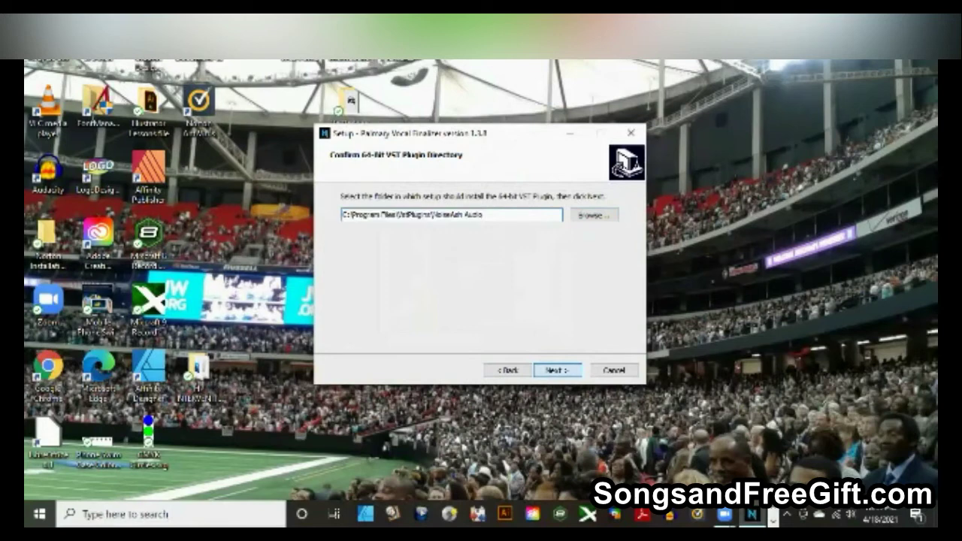
Keep the proposed 64-bit VST directory and exclude the 32-bit VST, 32-bit VST3 and 32-bit AAX plugin components from the installation
key(Return)
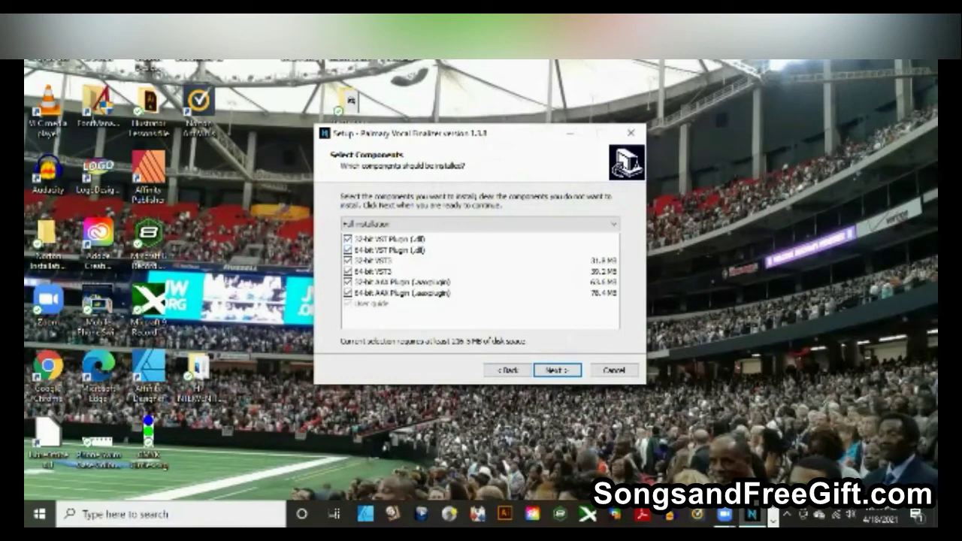
click(347, 239)
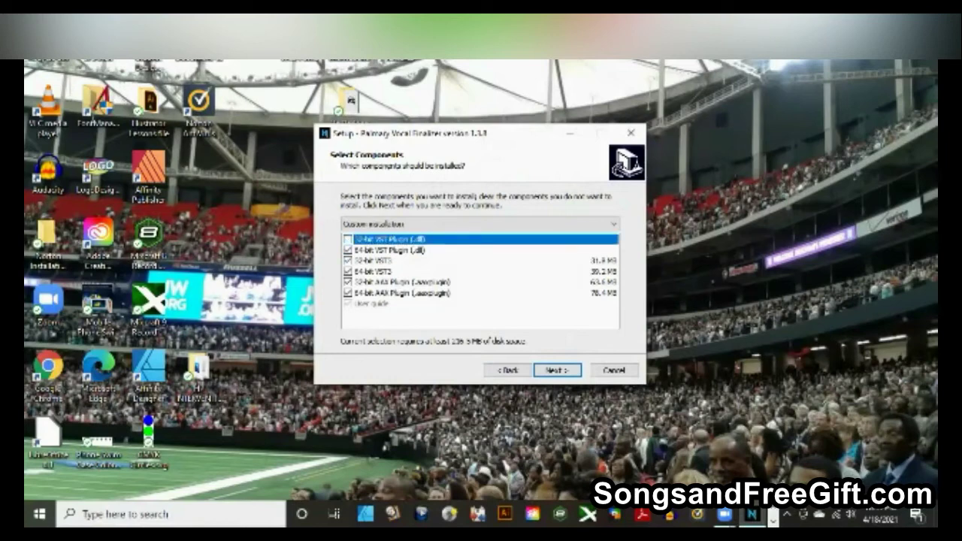
click(347, 261)
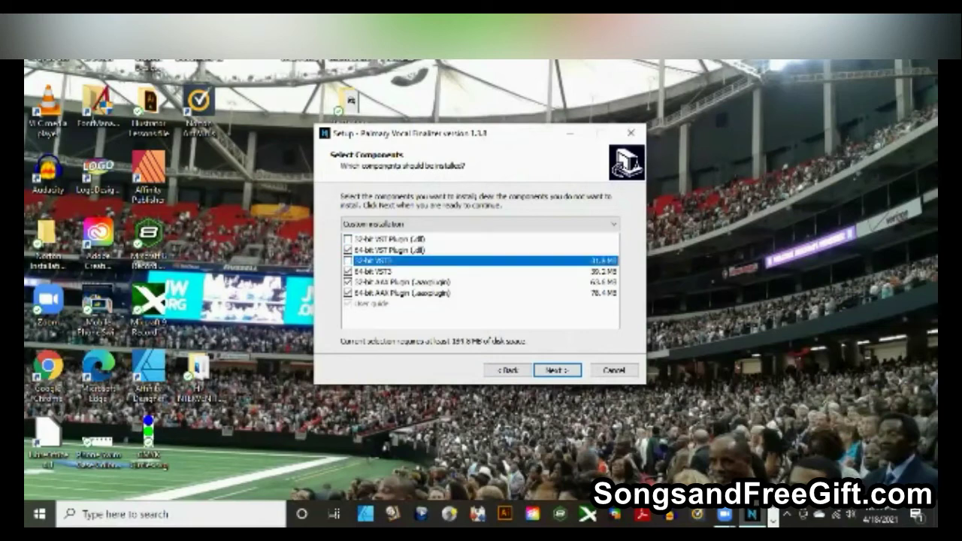
click(347, 283)
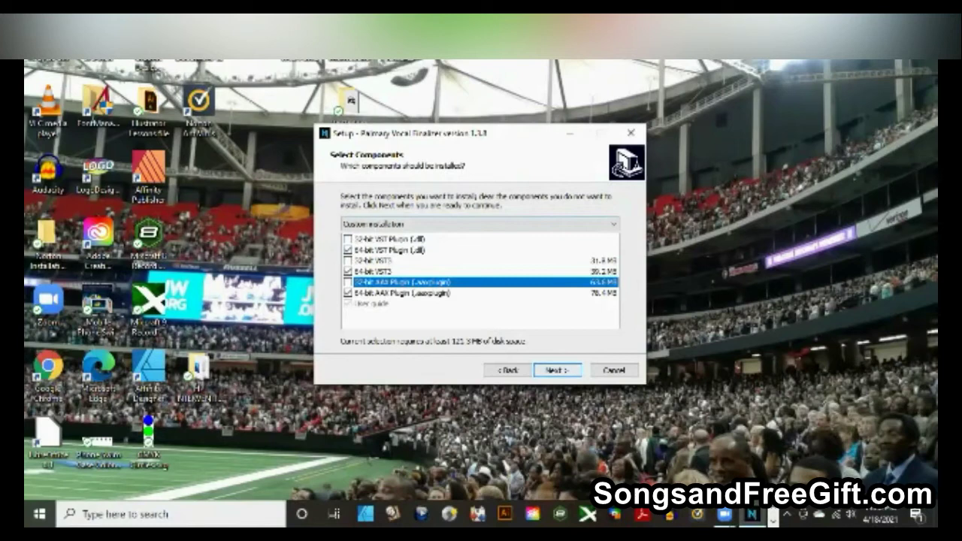
click(557, 370)
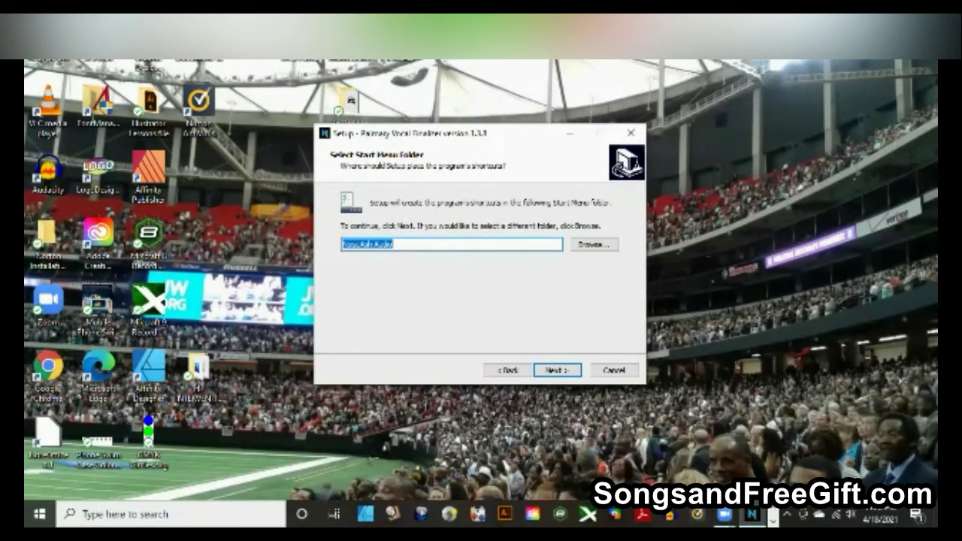
Keep NoiseAsh Audio as the Start Menu folder, install Palmary Vocal Finalizer and finish the setup
key(Return)
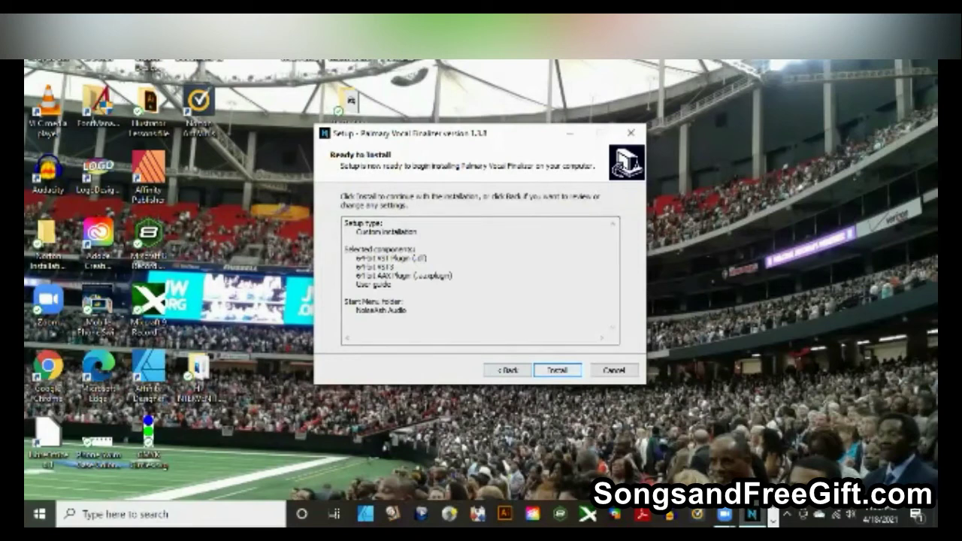
key(Return)
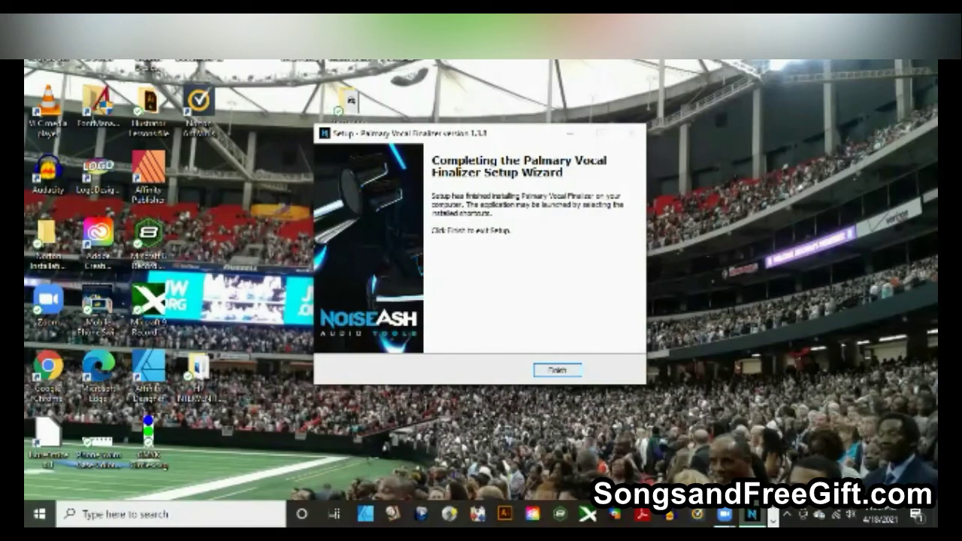
key(Return)
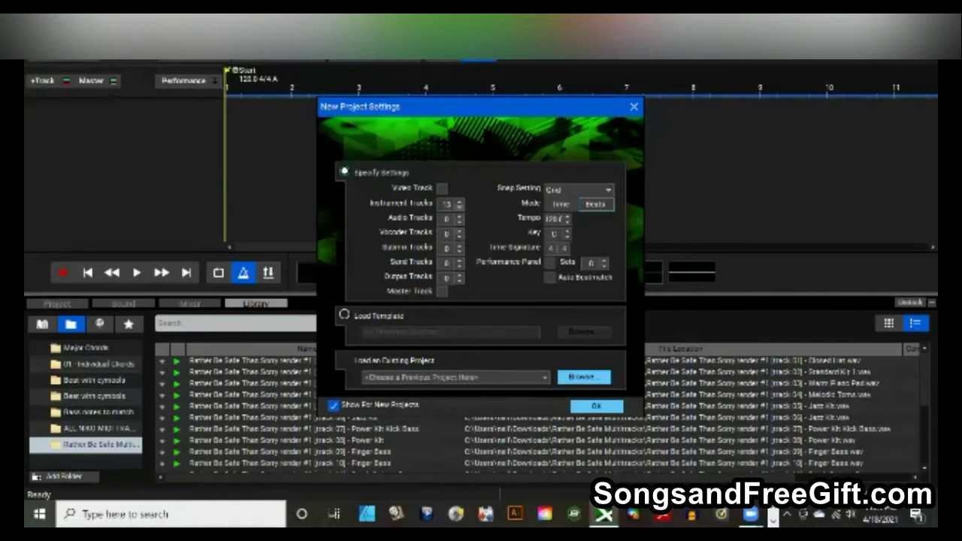
In Mixcraft, create a new project with 2 instrument tracks and 2 audio tracks
click(460, 207)
click(459, 215)
click(459, 215)
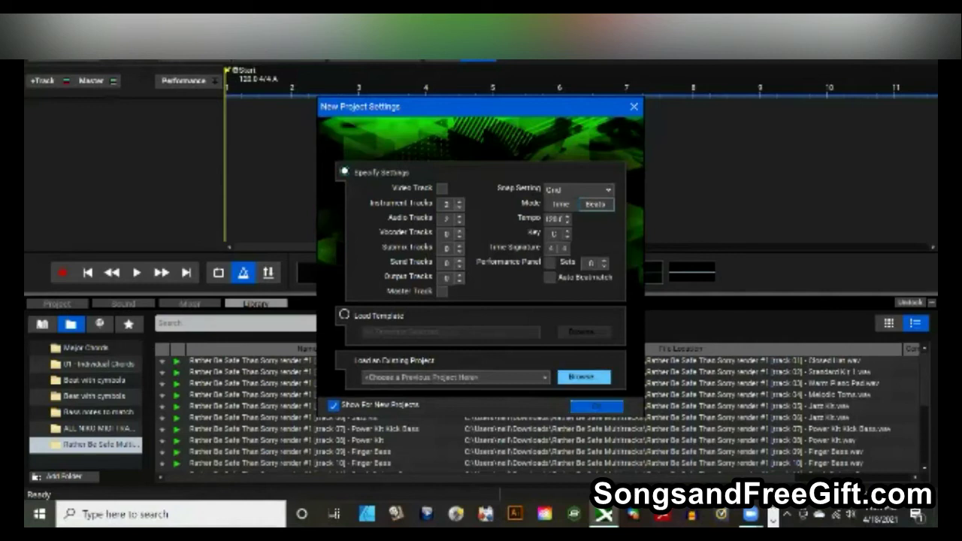
click(596, 406)
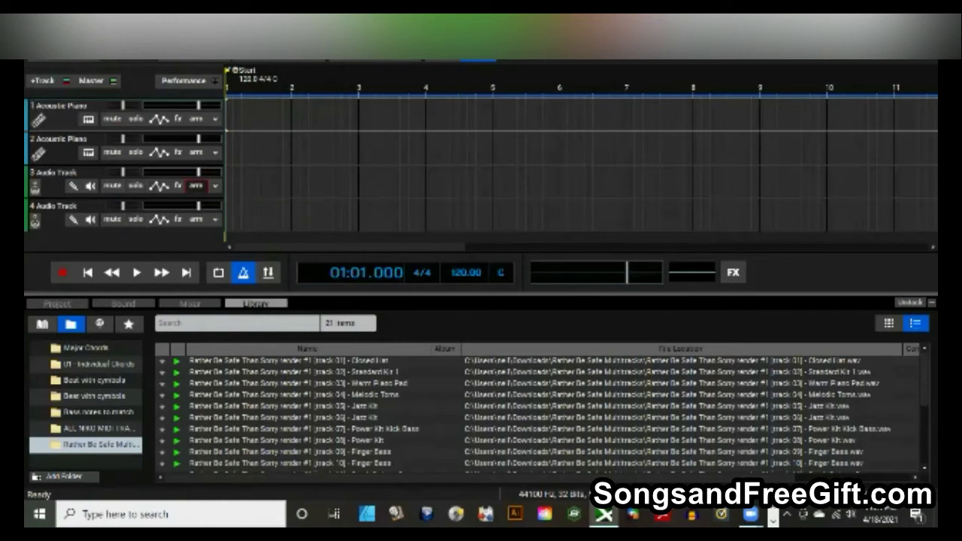
Arm audio track 3, record a clip just under six measures long from the project start, and return the playhead to the beginning
click(195, 185)
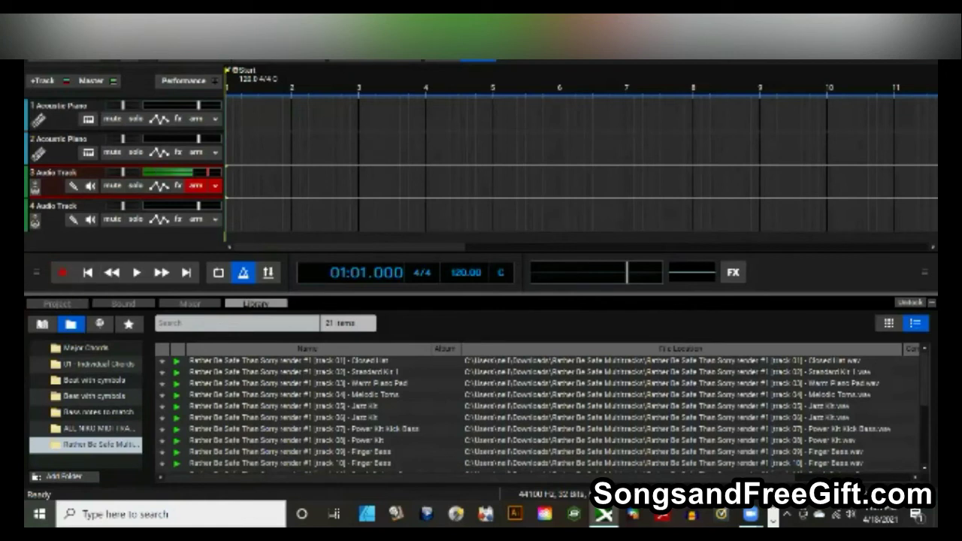
click(62, 273)
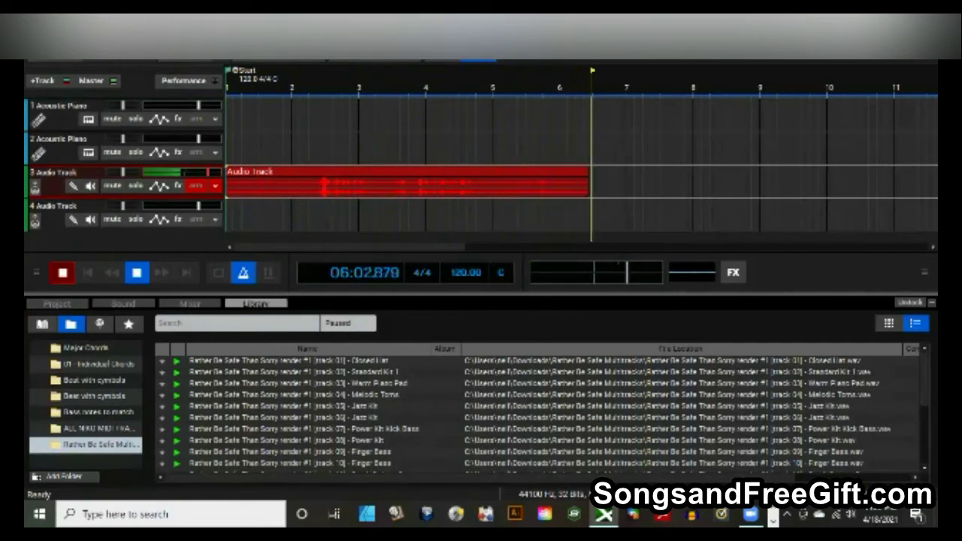
key(space)
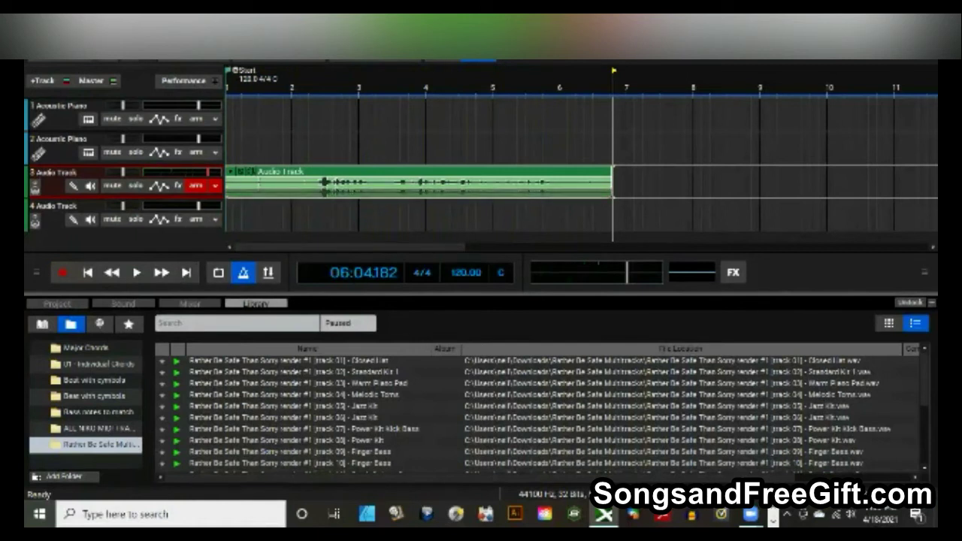
click(87, 272)
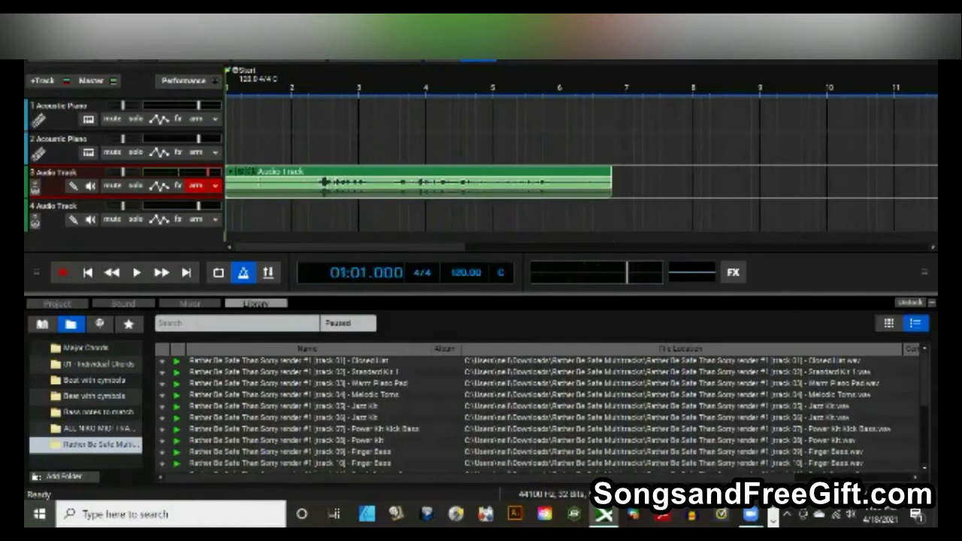
Play back the recorded clip on audio track 3 to about measure 5 and return the playhead to the project start
key(space)
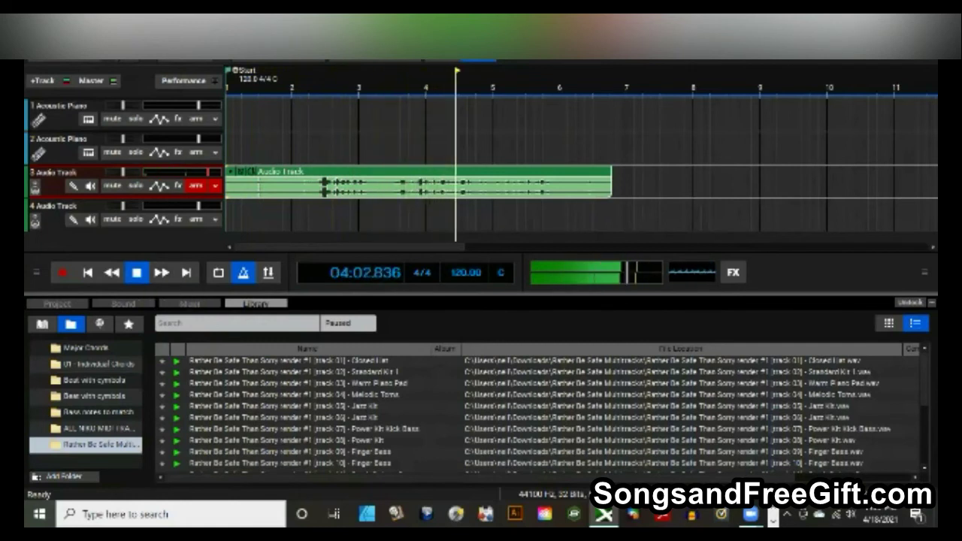
key(space)
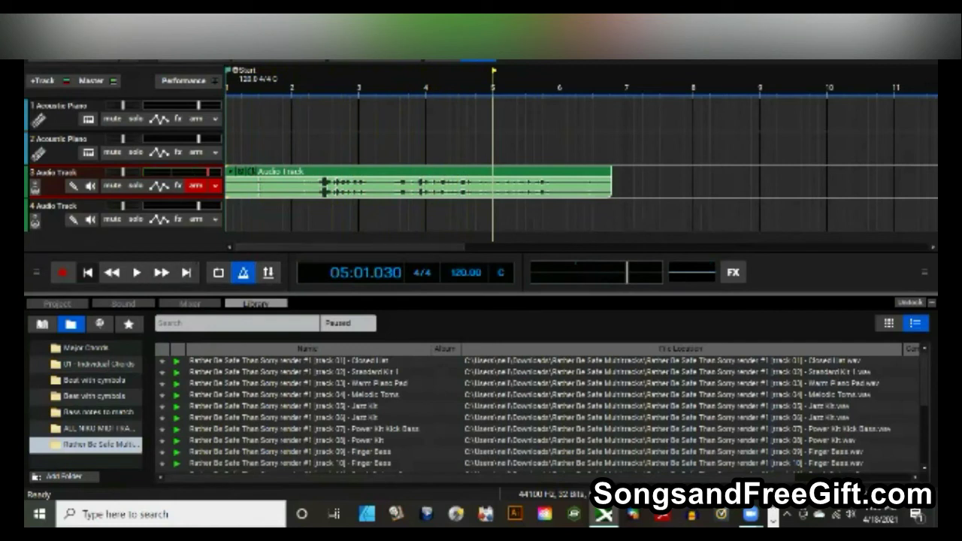
click(87, 272)
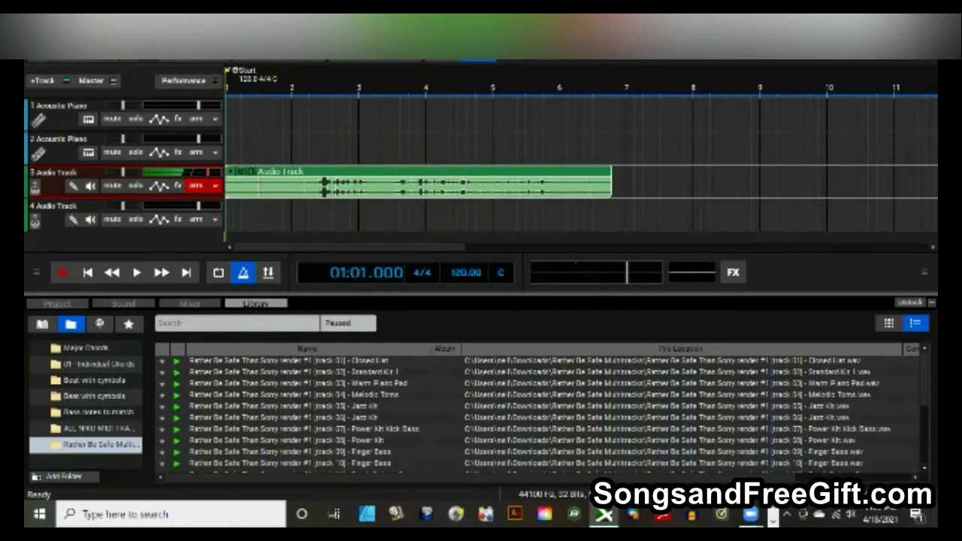
Add the Vocal Finalizer (VST3) effect to audio track 3
click(178, 185)
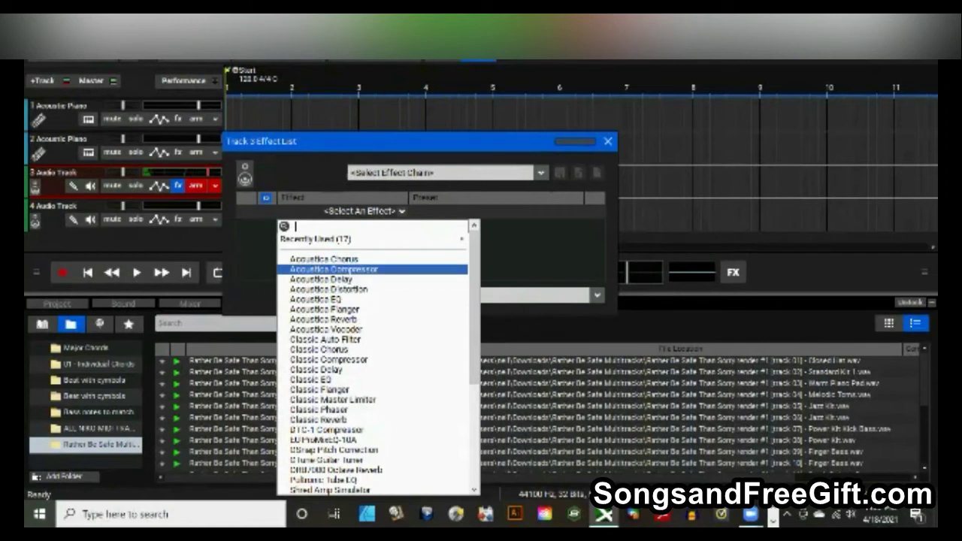
scroll(376, 358, down, 1)
scroll(376, 357, down, 1)
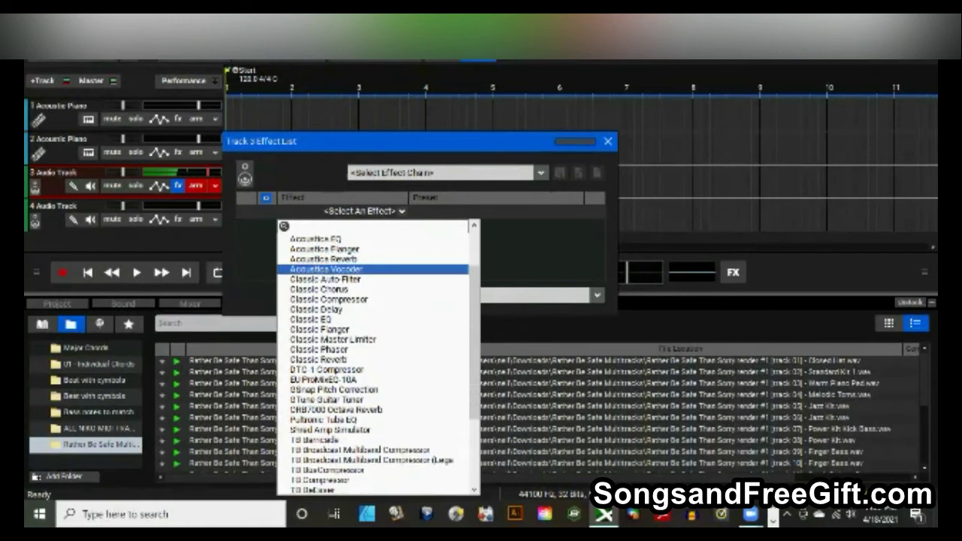
scroll(376, 358, down, 1)
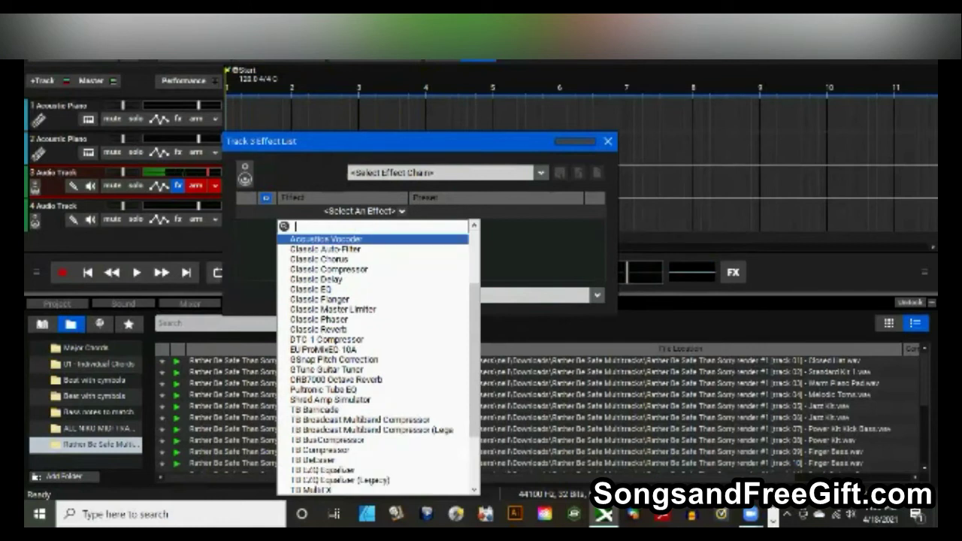
scroll(376, 357, down, 1)
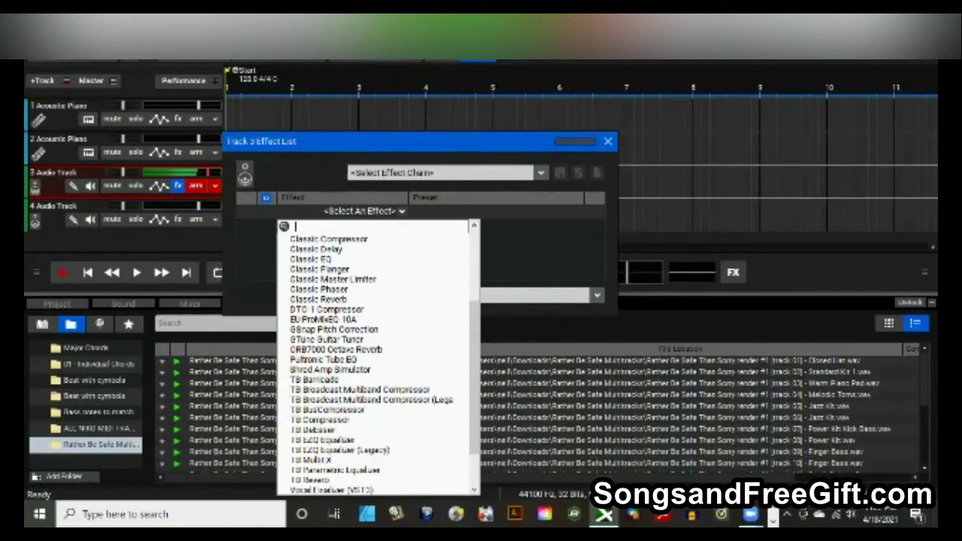
scroll(376, 357, down, 1)
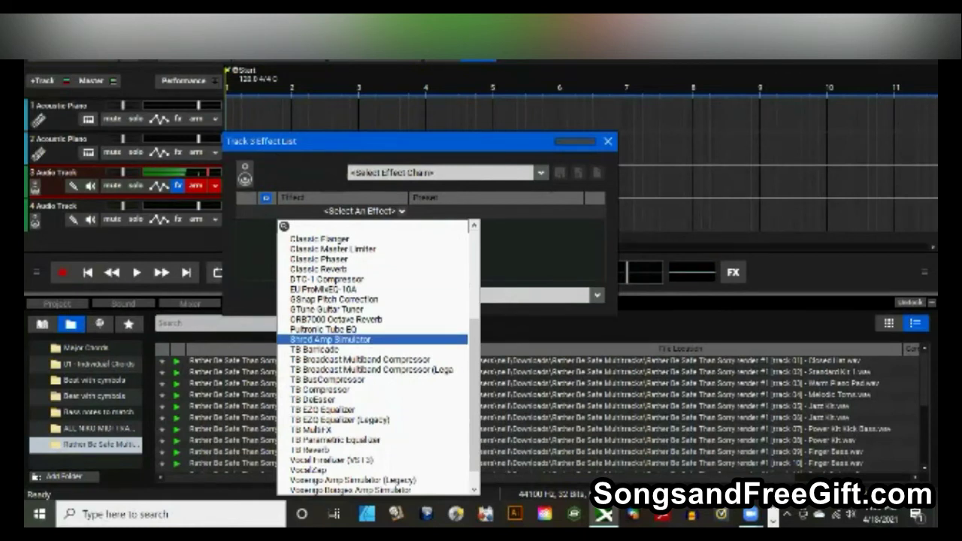
scroll(376, 440, down, 1)
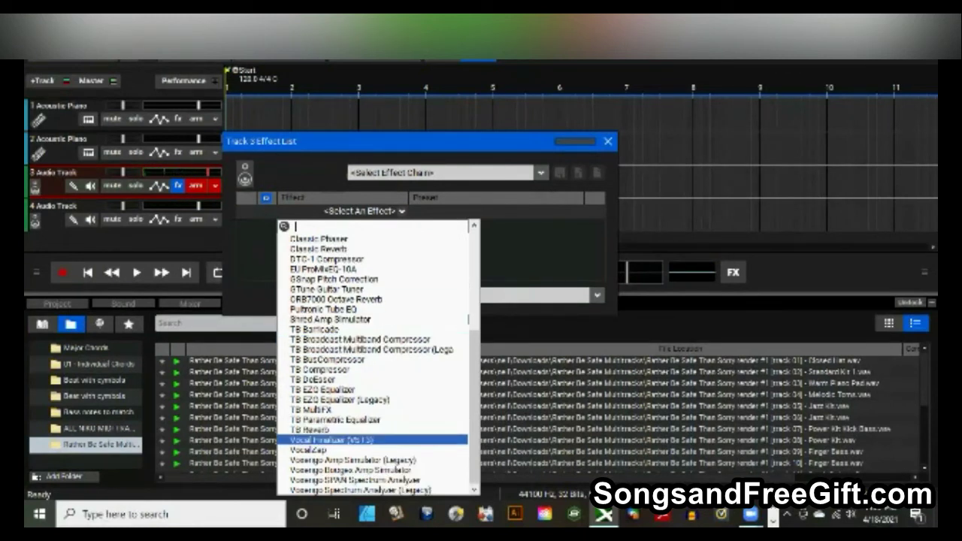
click(346, 439)
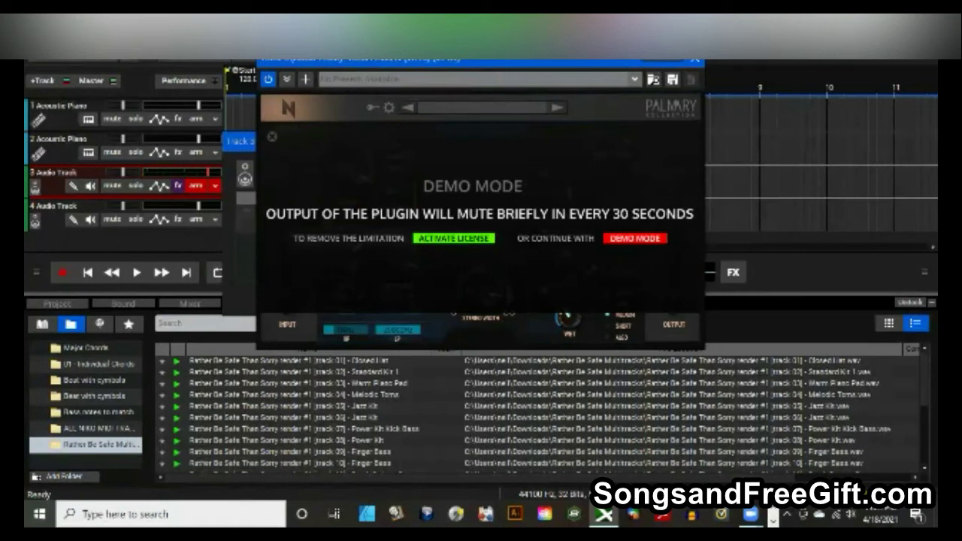
Start the license activation of Vocal Finalizer, switch to Chrome and look through the mailbox's message list
click(454, 238)
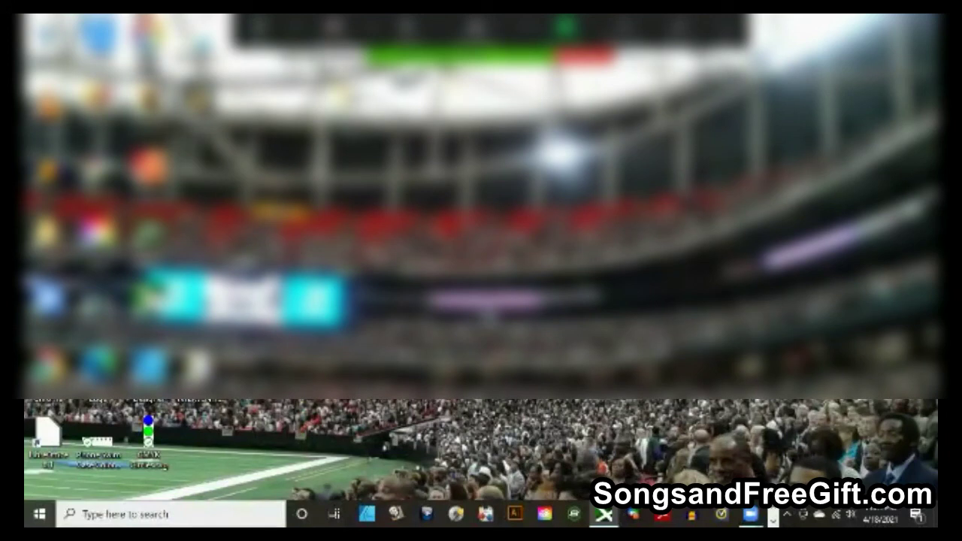
click(773, 510)
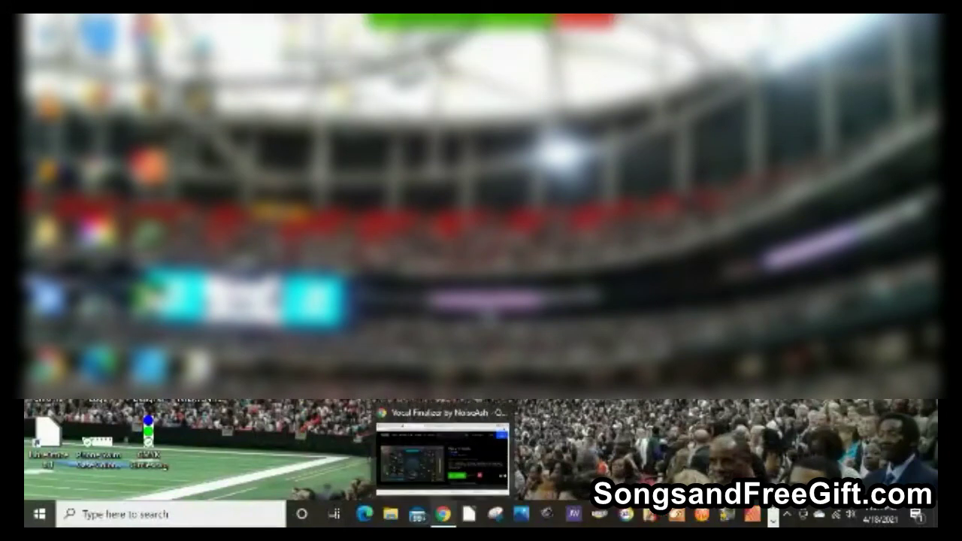
click(444, 514)
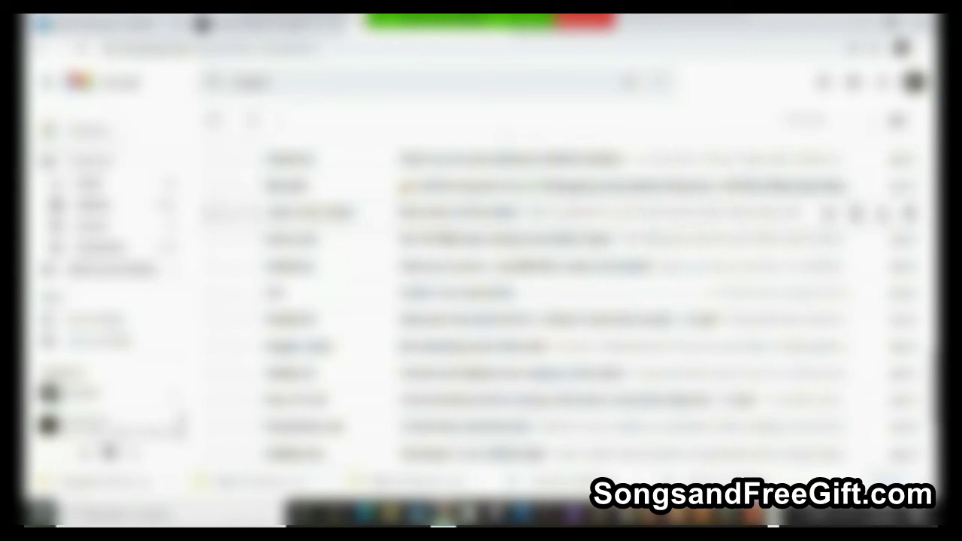
scroll(549, 301, down, 3)
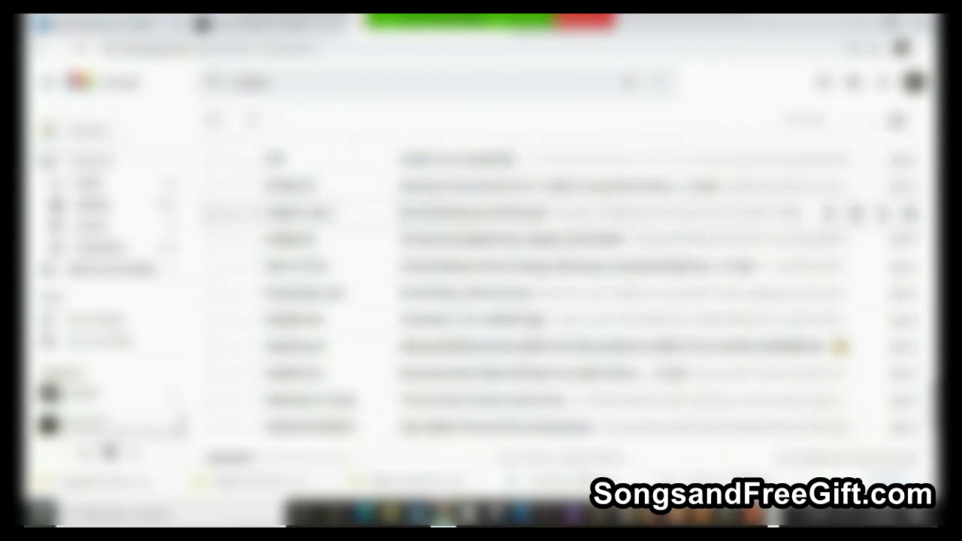